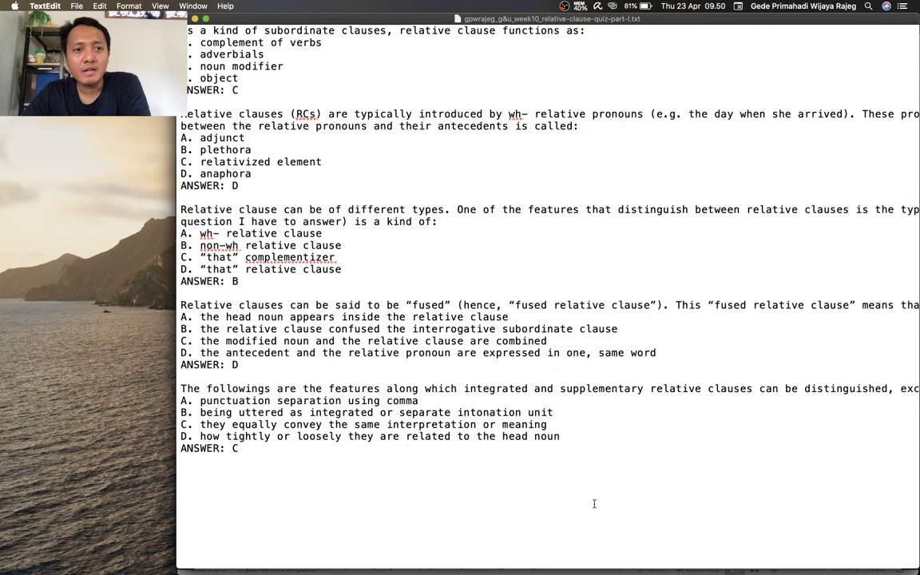
Step: Enlarge the text of the relative clause quiz file and review it from the first question
{"action": "key", "text": "super+plus"}
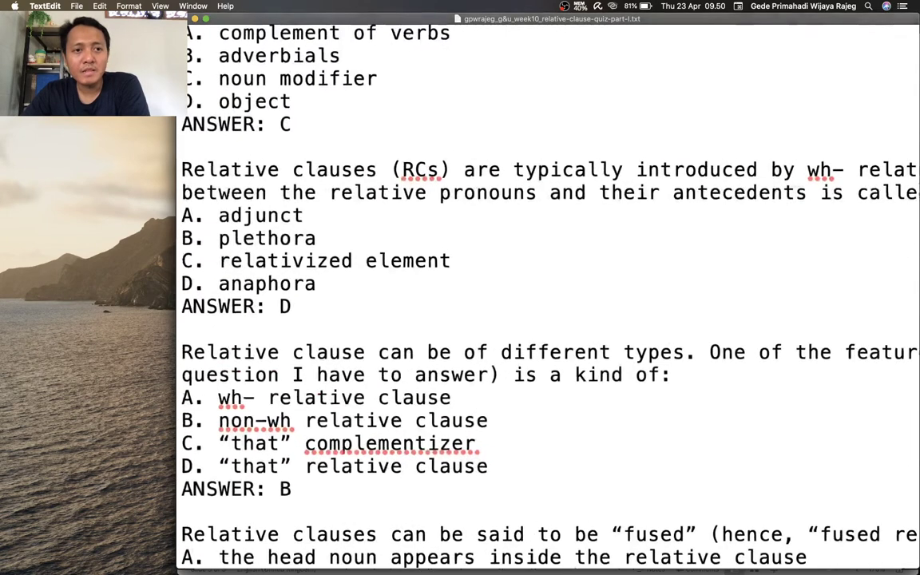
{"action": "scroll", "coordinate": [210, 91], "scroll_direction": "up", "scroll_amount": 2}
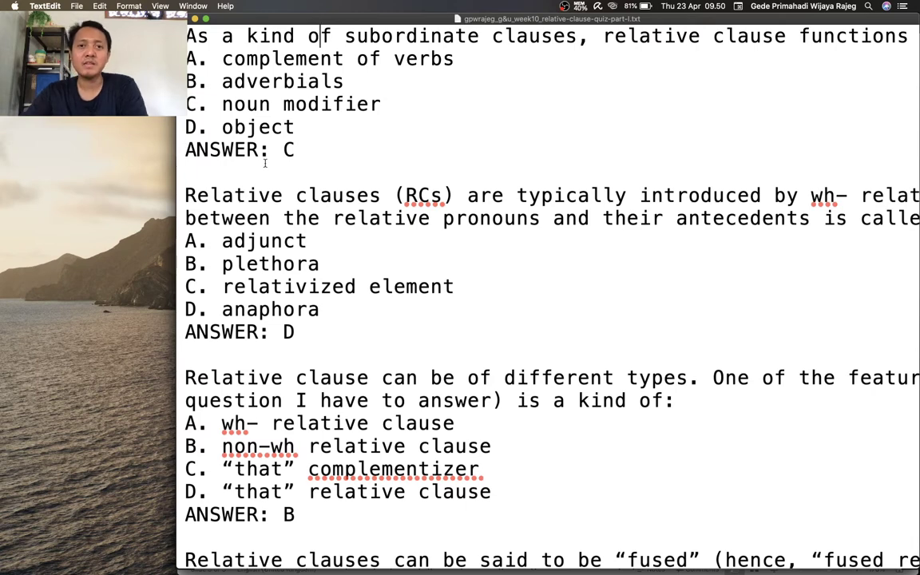
Step: Switch to Safari and open the question bank categories of the Grammar and Usage (Kelas E) course
{"action": "key", "text": "super+Tab"}
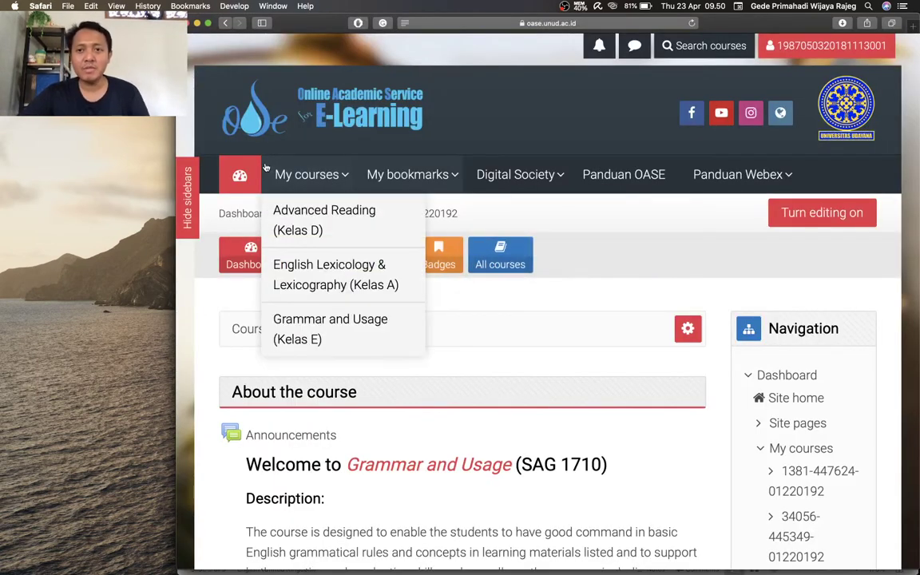
{"action": "mouse_move", "coordinate": [311, 177]}
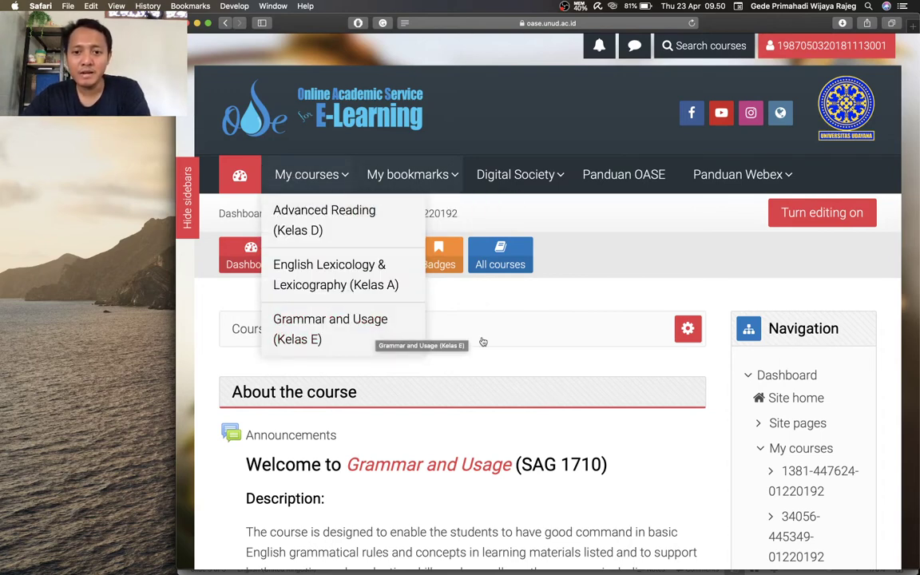
{"action": "scroll", "coordinate": [482, 341], "scroll_direction": "down", "scroll_amount": 4}
{"action": "scroll", "coordinate": [559, 340], "scroll_direction": "down", "scroll_amount": 12}
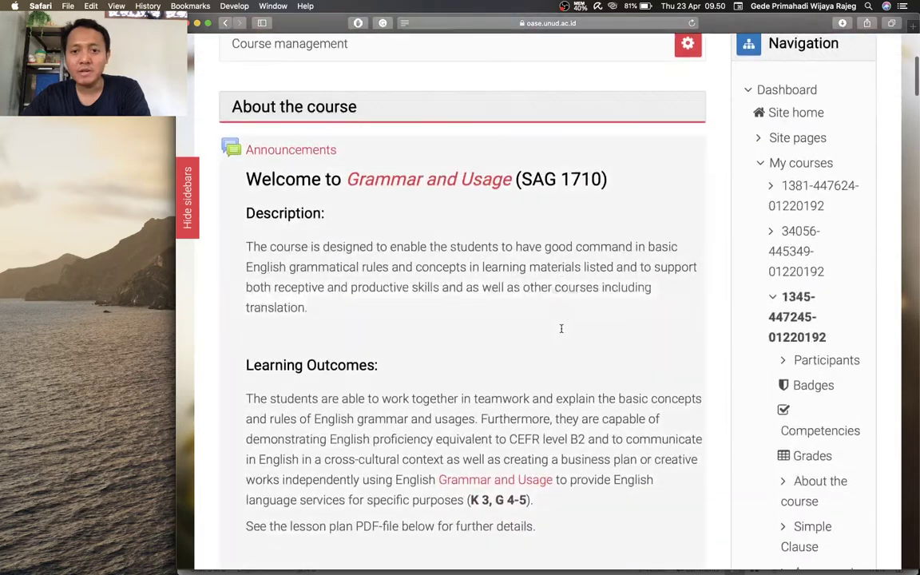
{"action": "scroll", "coordinate": [562, 329], "scroll_direction": "down", "scroll_amount": 11}
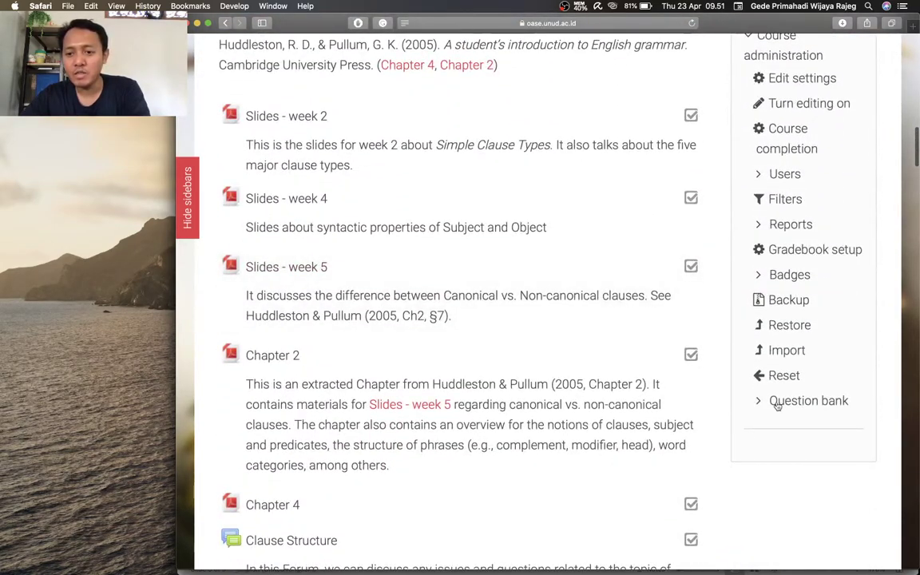
{"action": "scroll", "coordinate": [751, 359], "scroll_direction": "up", "scroll_amount": 2}
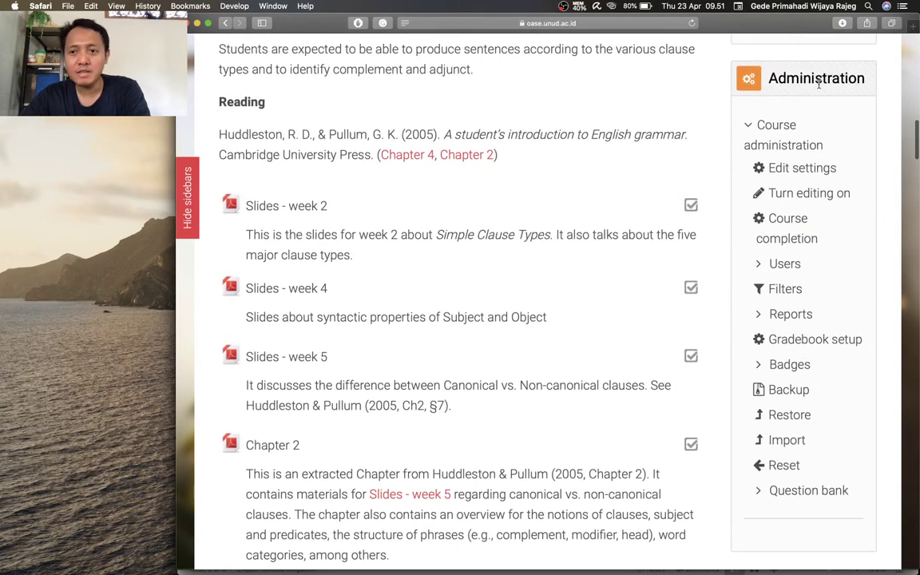
{"action": "scroll", "coordinate": [814, 83], "scroll_direction": "down", "scroll_amount": 6}
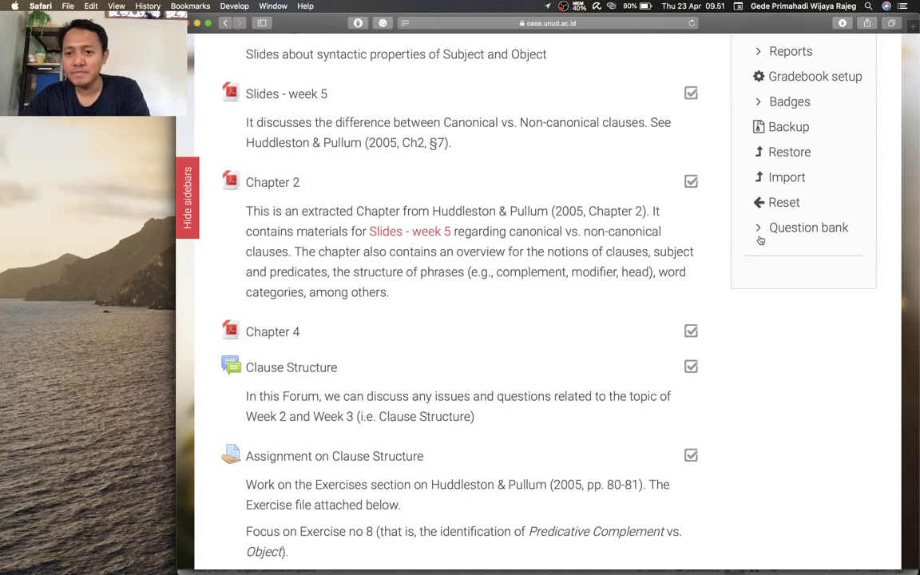
{"action": "left_click", "coordinate": [760, 229]}
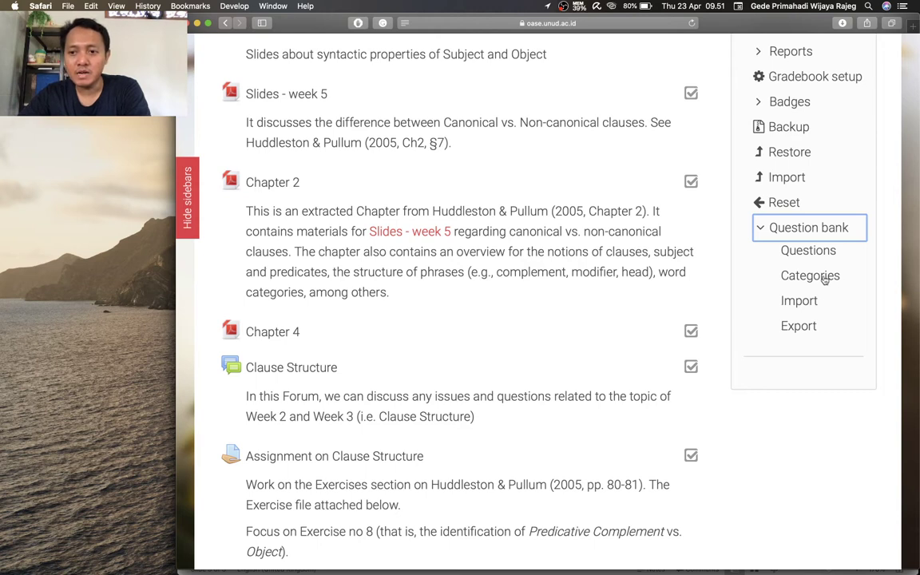
{"action": "left_click", "coordinate": [808, 279]}
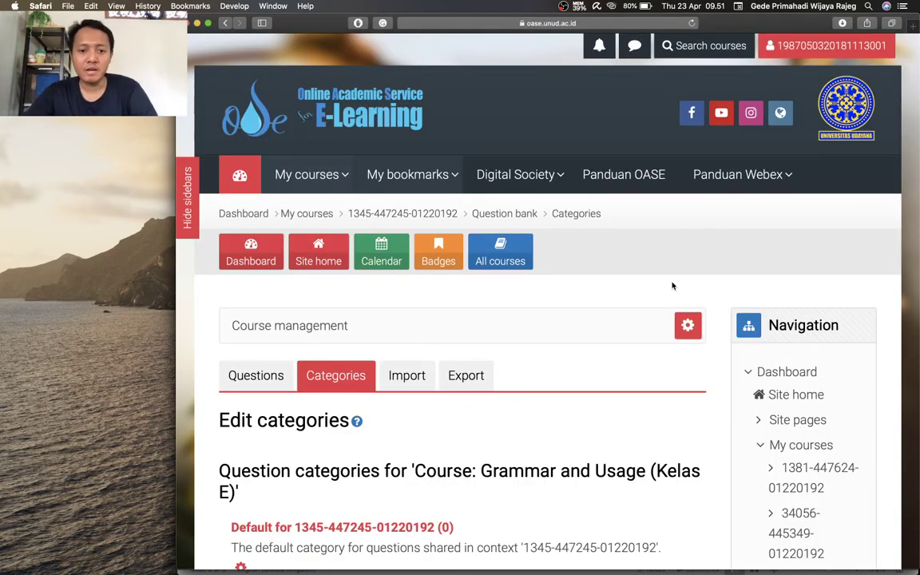
Step: Name the new question category "Relative clause contoh", keeping the course's default category as its parent
{"action": "scroll", "coordinate": [543, 356], "scroll_direction": "down", "scroll_amount": 10}
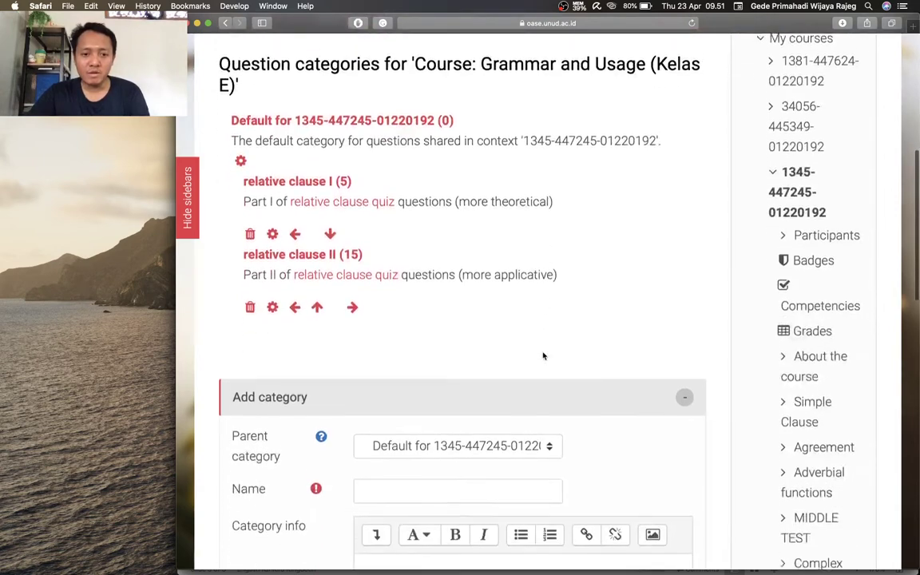
{"action": "left_click", "coordinate": [447, 400]}
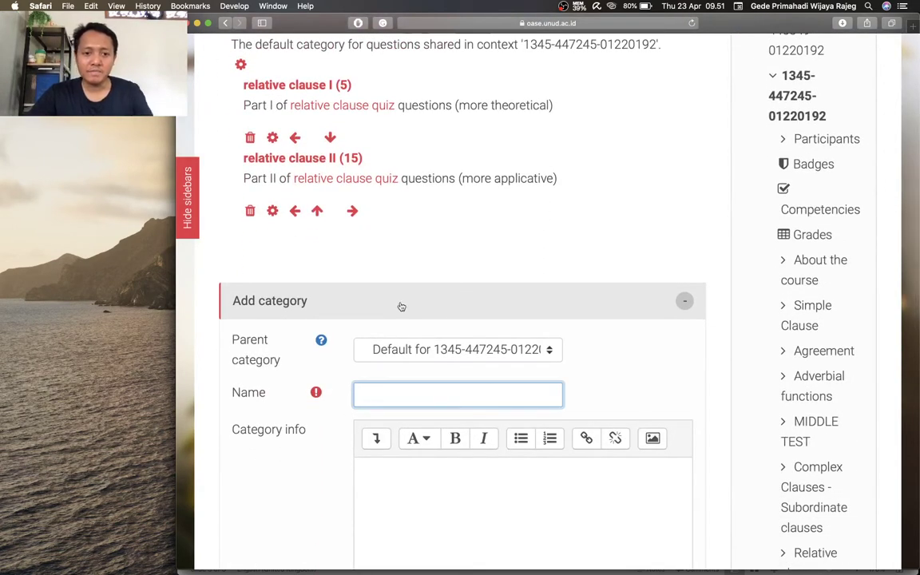
{"action": "scroll", "coordinate": [400, 306], "scroll_direction": "down", "scroll_amount": 2}
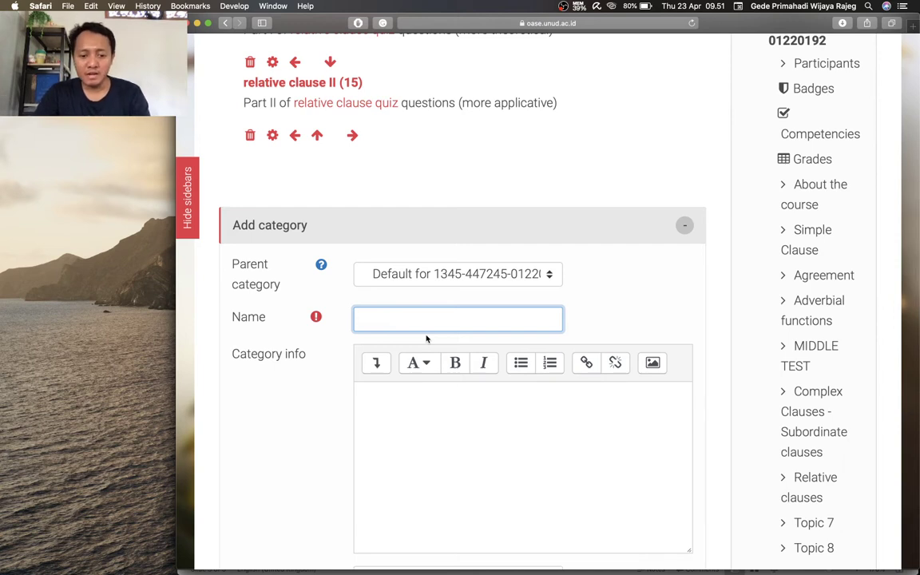
{"action": "type", "text": "Relative cl"}
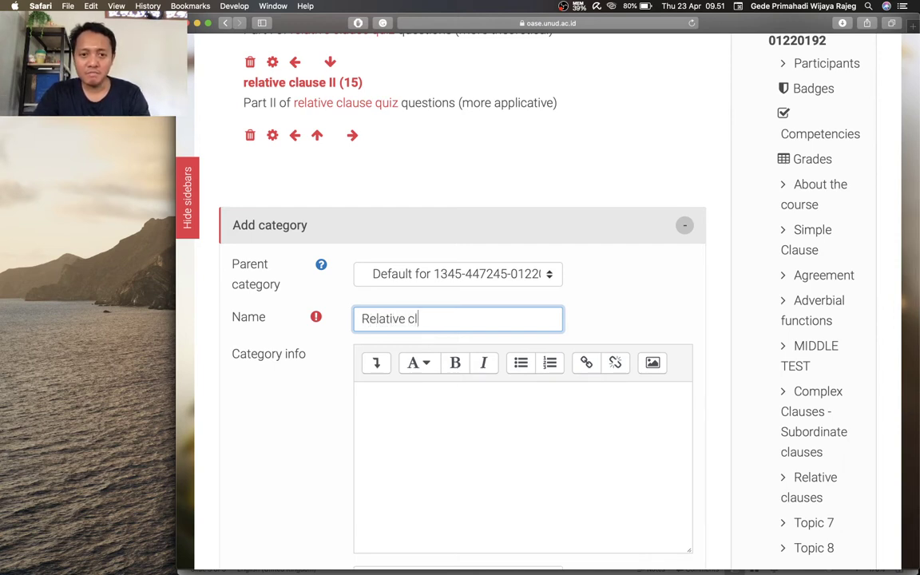
{"action": "type", "text": "ause contoh"}
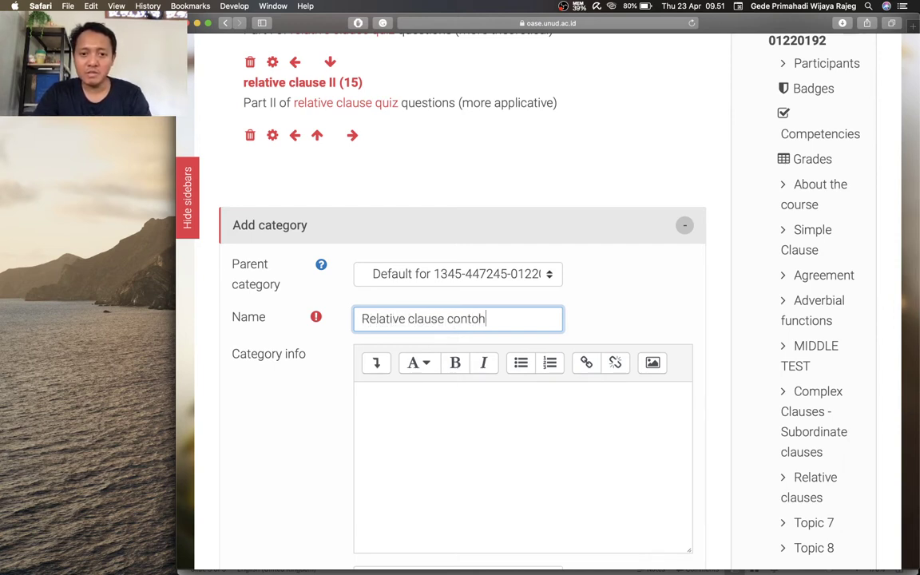
Step: Enter "contoh demo import soal" as the category info and add the category to the question bank
{"action": "scroll", "coordinate": [459, 304], "scroll_direction": "down", "scroll_amount": 1}
{"action": "scroll", "coordinate": [459, 303], "scroll_direction": "down", "scroll_amount": 2}
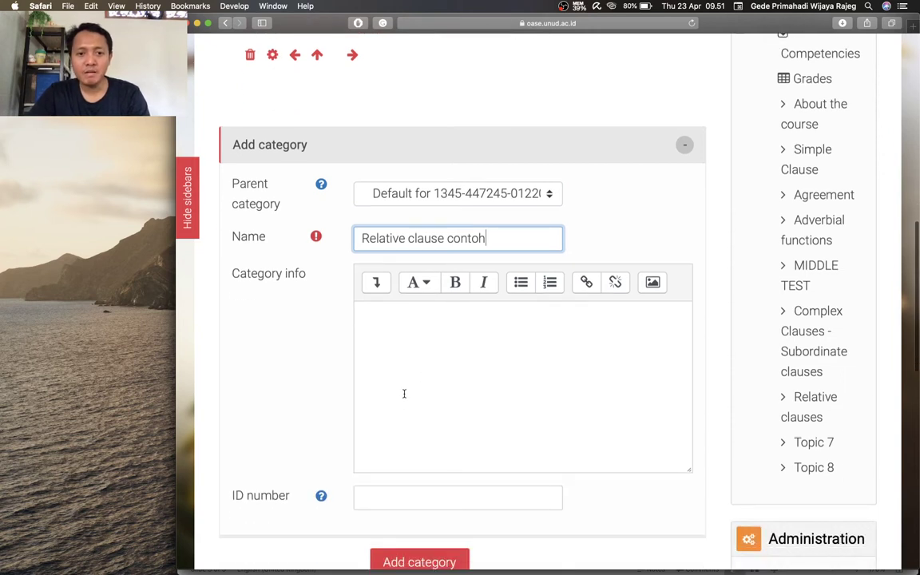
{"action": "left_click", "coordinate": [403, 361]}
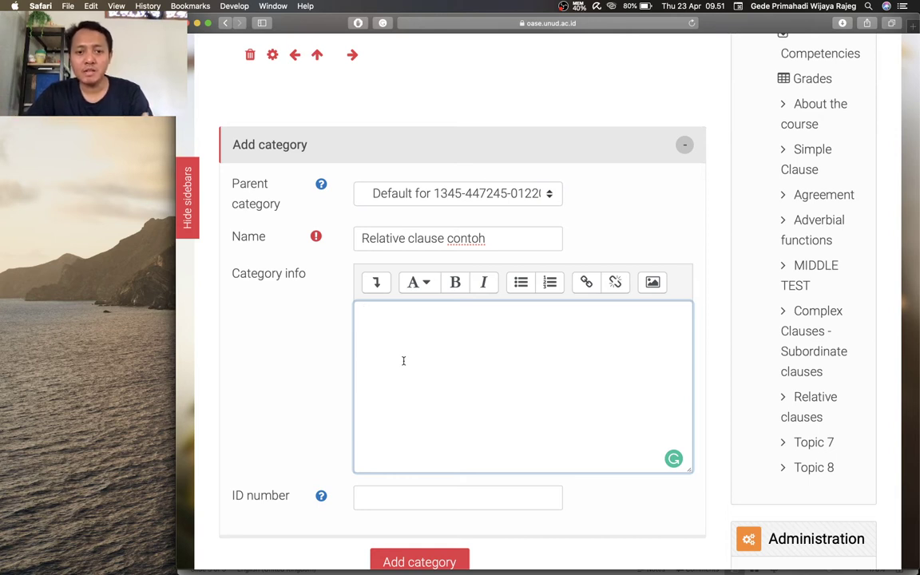
{"action": "type", "text": "con"}
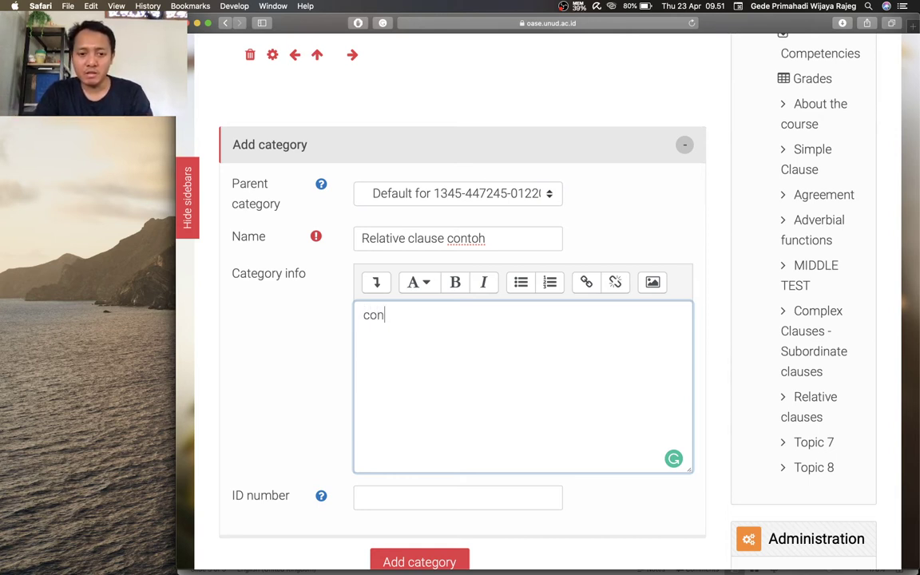
{"action": "type", "text": "toh demo im"}
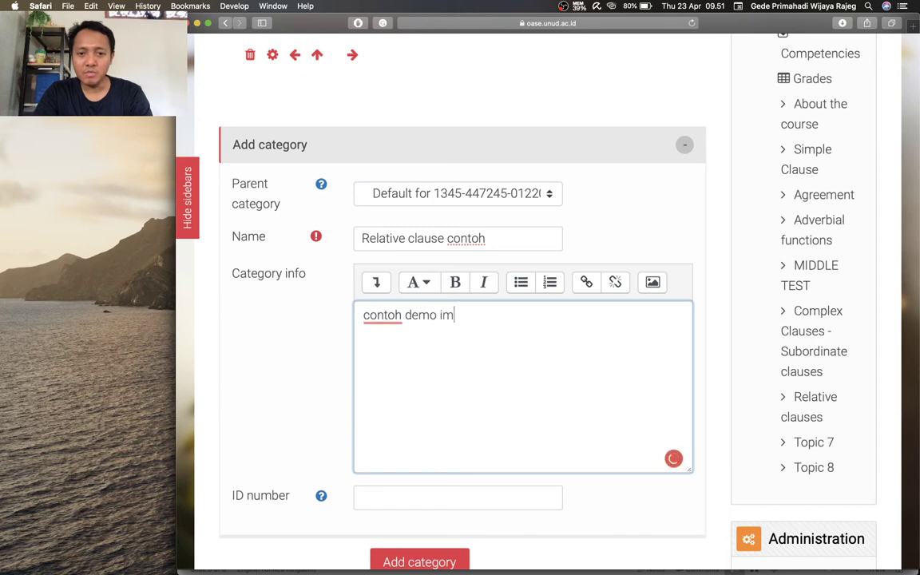
{"action": "type", "text": "port soal"}
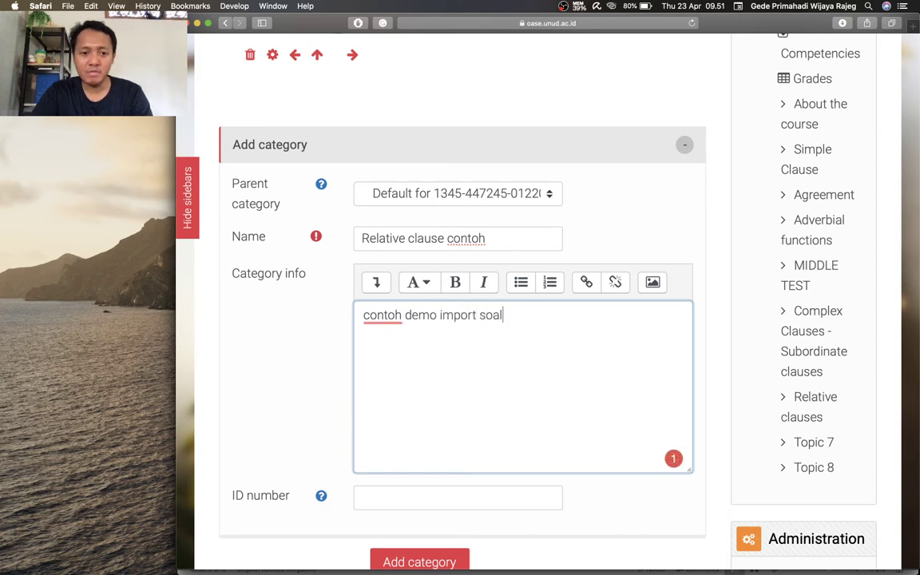
{"action": "scroll", "coordinate": [332, 344], "scroll_direction": "down", "scroll_amount": 5}
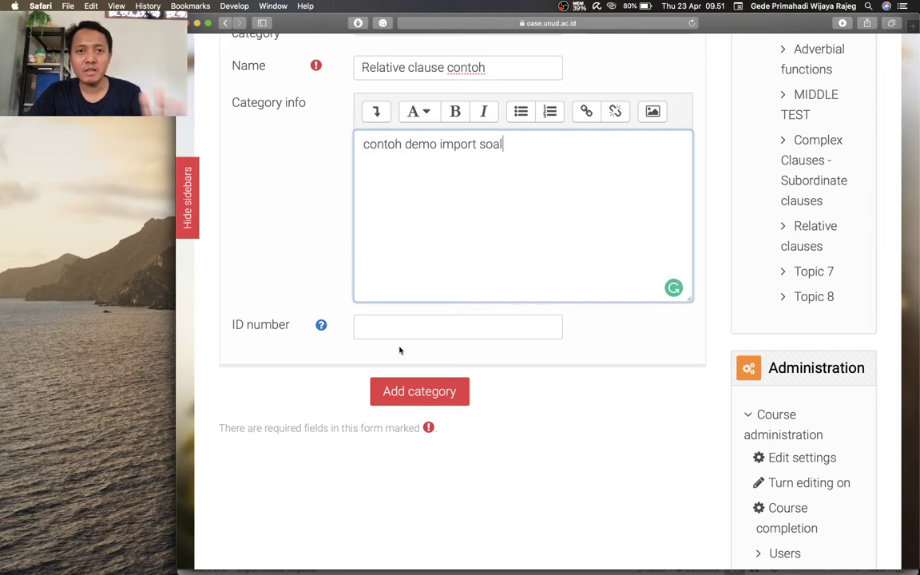
{"action": "scroll", "coordinate": [399, 349], "scroll_direction": "up", "scroll_amount": 3}
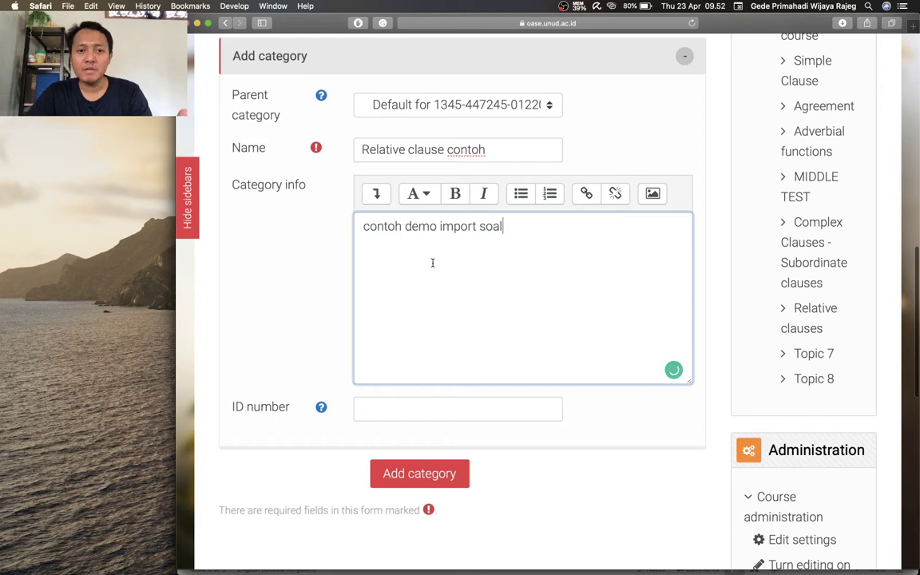
{"action": "scroll", "coordinate": [432, 263], "scroll_direction": "down", "scroll_amount": 3}
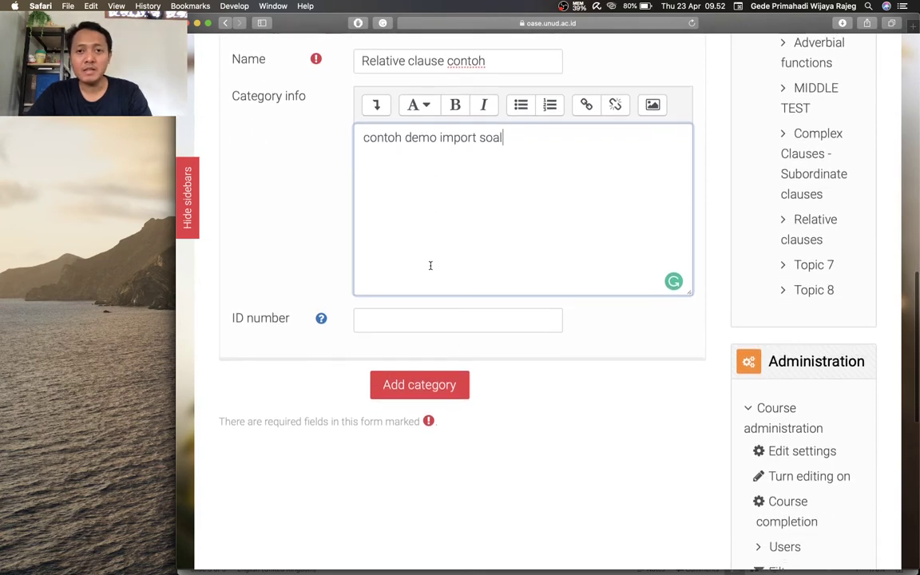
{"action": "scroll", "coordinate": [429, 265], "scroll_direction": "down", "scroll_amount": 1}
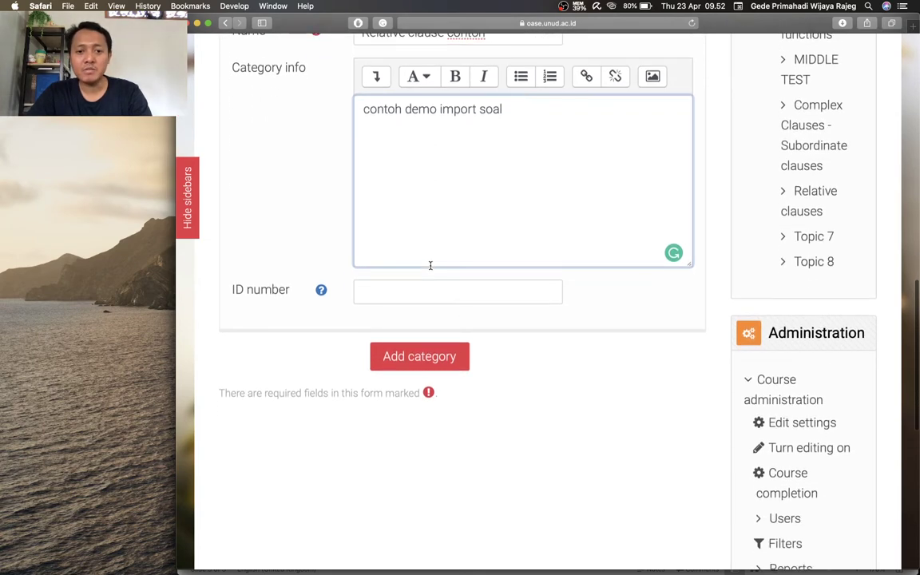
{"action": "left_click", "coordinate": [425, 361]}
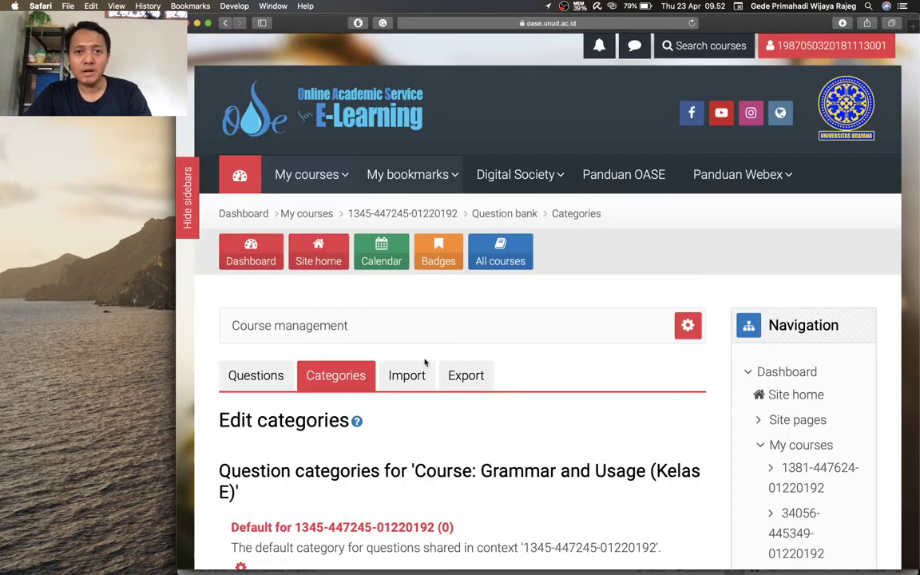
Step: Check the "Relative clause contoh" entry in the course's list of question categories
{"action": "scroll", "coordinate": [425, 362], "scroll_direction": "down", "scroll_amount": 6}
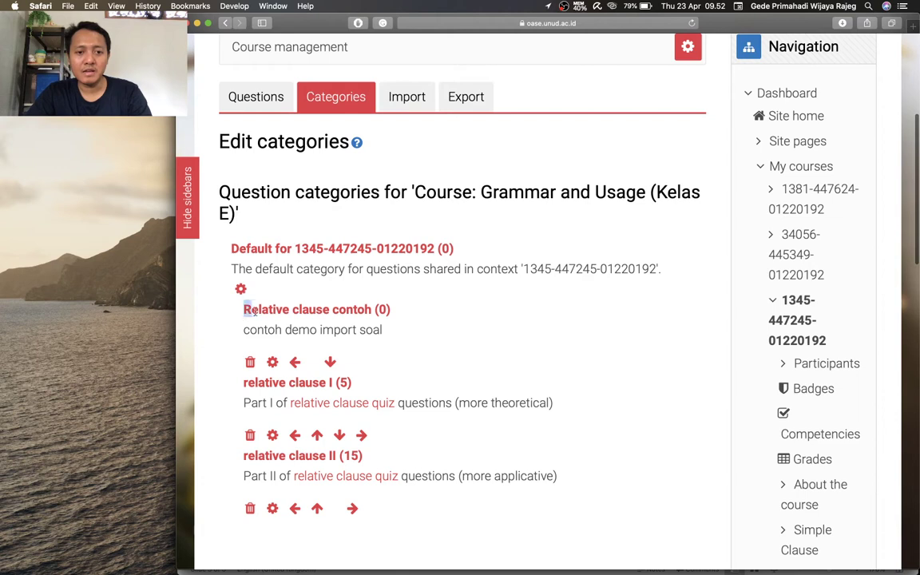
{"action": "left_click_drag", "start_coordinate": [242, 310], "coordinate": [420, 313]}
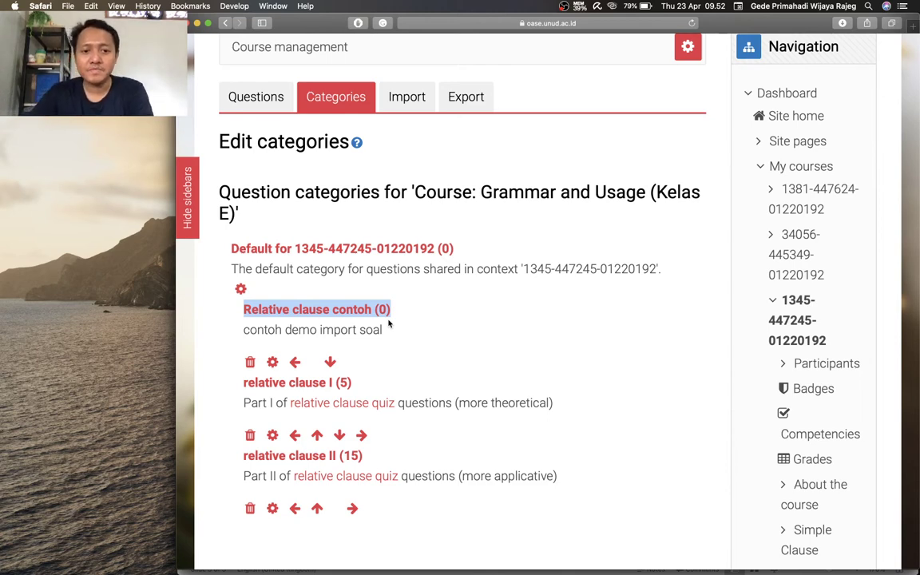
{"action": "scroll", "coordinate": [389, 323], "scroll_direction": "down", "scroll_amount": 2}
{"action": "scroll", "coordinate": [389, 324], "scroll_direction": "up", "scroll_amount": 3}
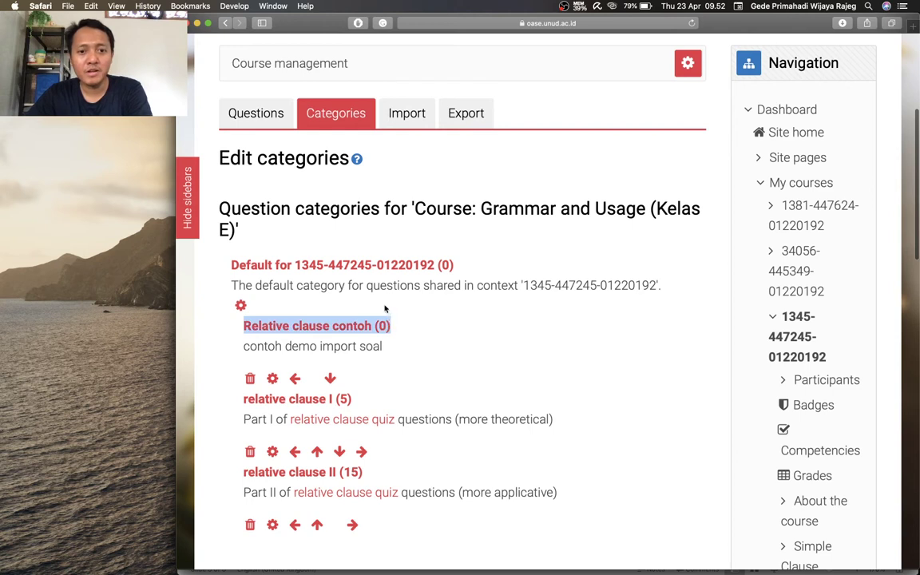
{"action": "left_click", "coordinate": [382, 305]}
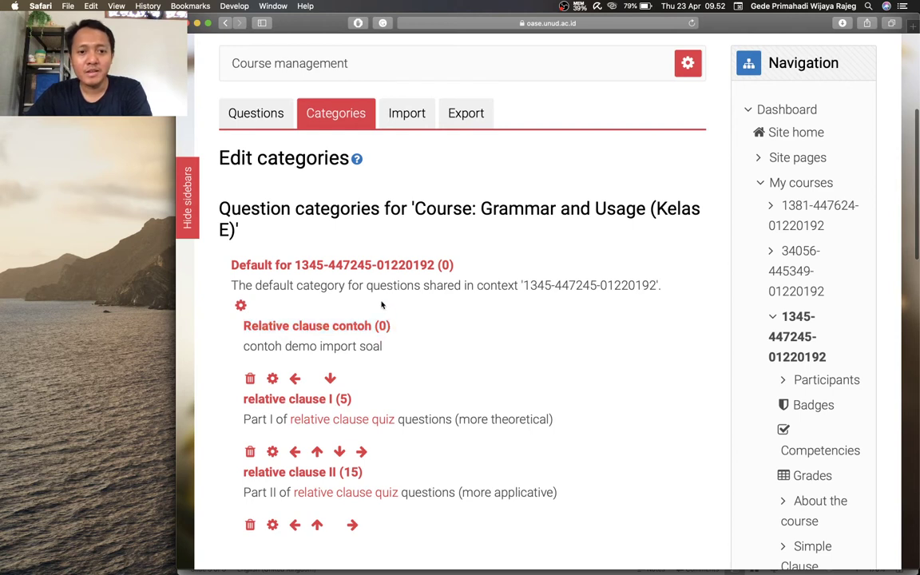
Step: Begin importing questions from a file, choose Aiken format as the file format and show that format's help
{"action": "left_click", "coordinate": [408, 114]}
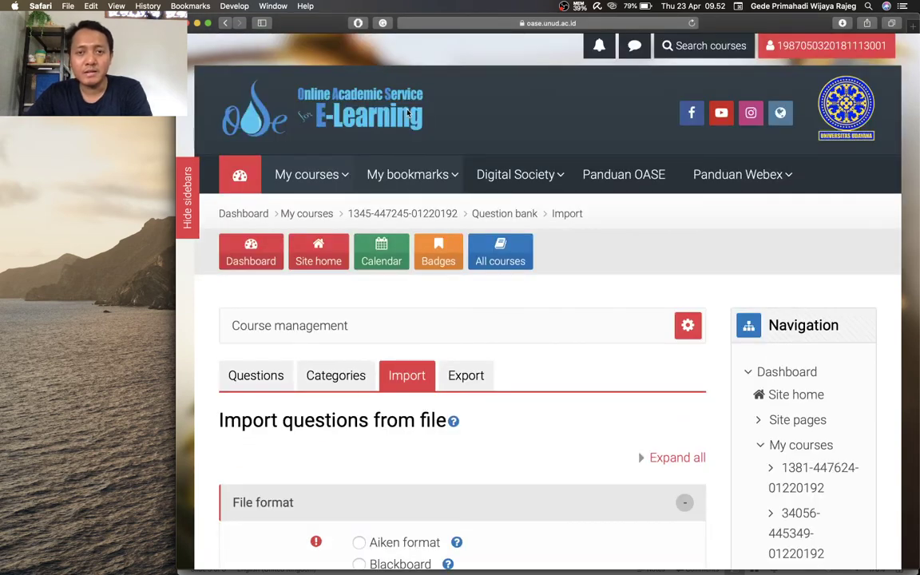
{"action": "scroll", "coordinate": [408, 115], "scroll_direction": "down", "scroll_amount": 7}
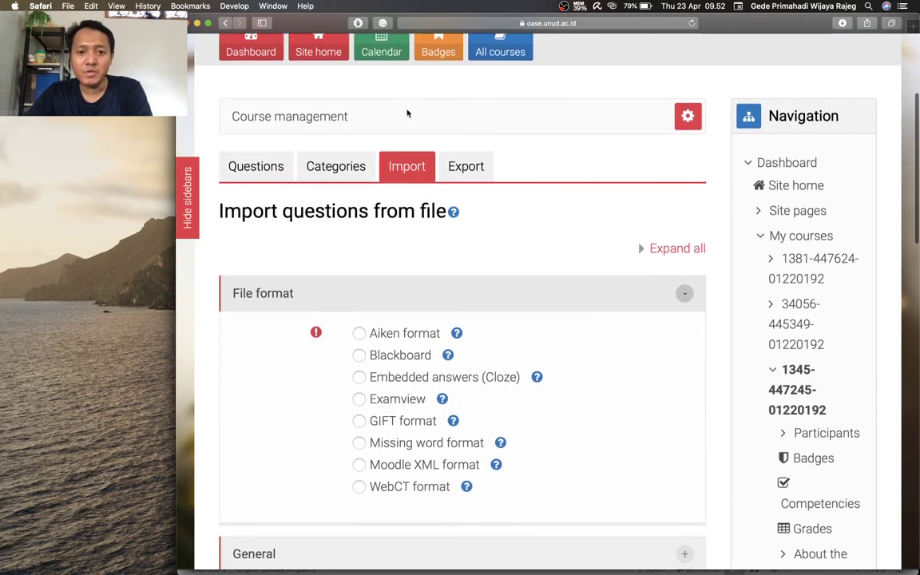
{"action": "scroll", "coordinate": [407, 114], "scroll_direction": "down", "scroll_amount": 2}
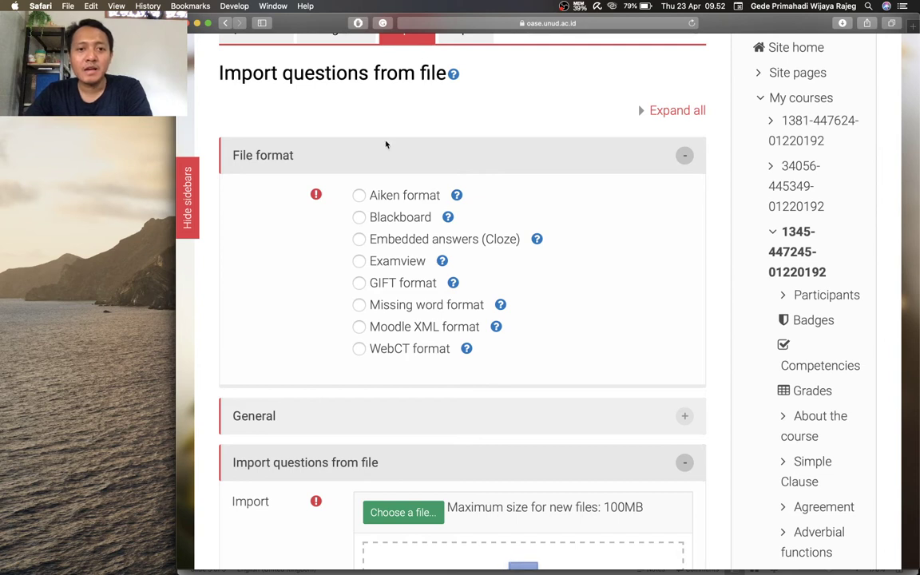
{"action": "scroll", "coordinate": [347, 188], "scroll_direction": "down", "scroll_amount": 3}
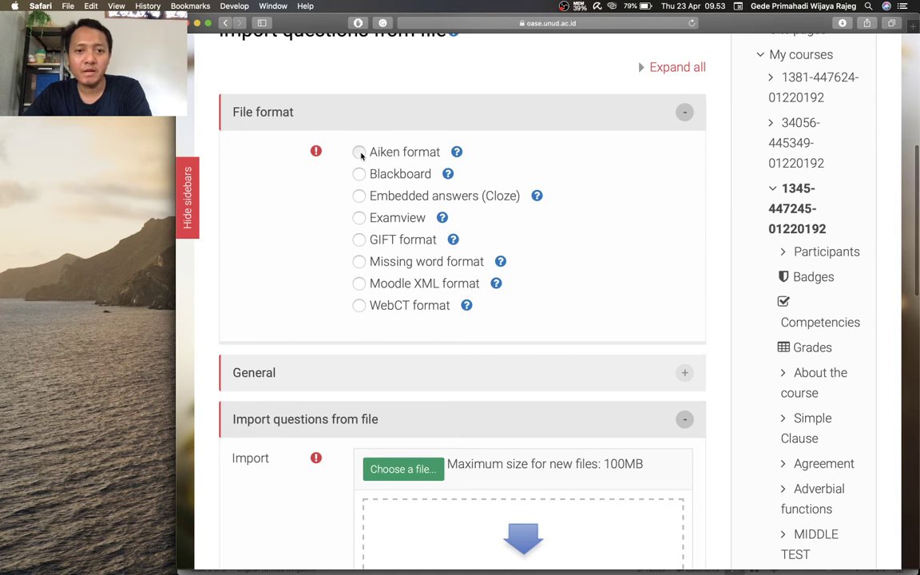
{"action": "left_click", "coordinate": [359, 151]}
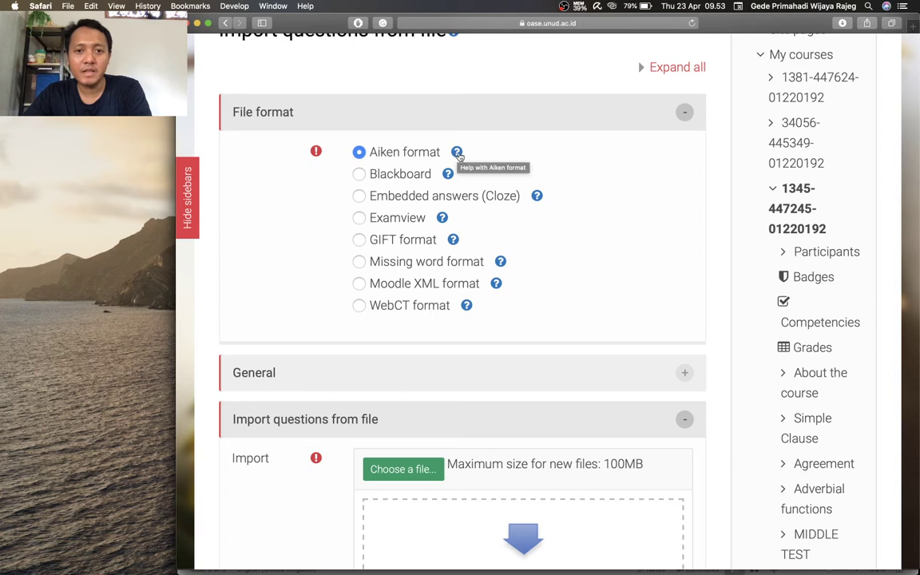
{"action": "left_click", "coordinate": [457, 154]}
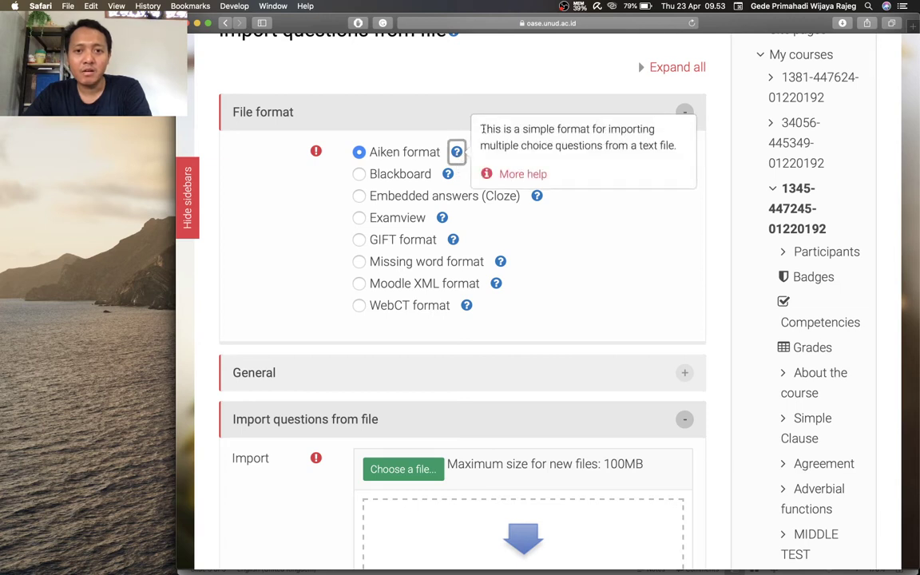
Step: Reopen the help note for the Aiken format, read it and dismiss it, keeping Aiken format as the file format
{"action": "left_click", "coordinate": [485, 128]}
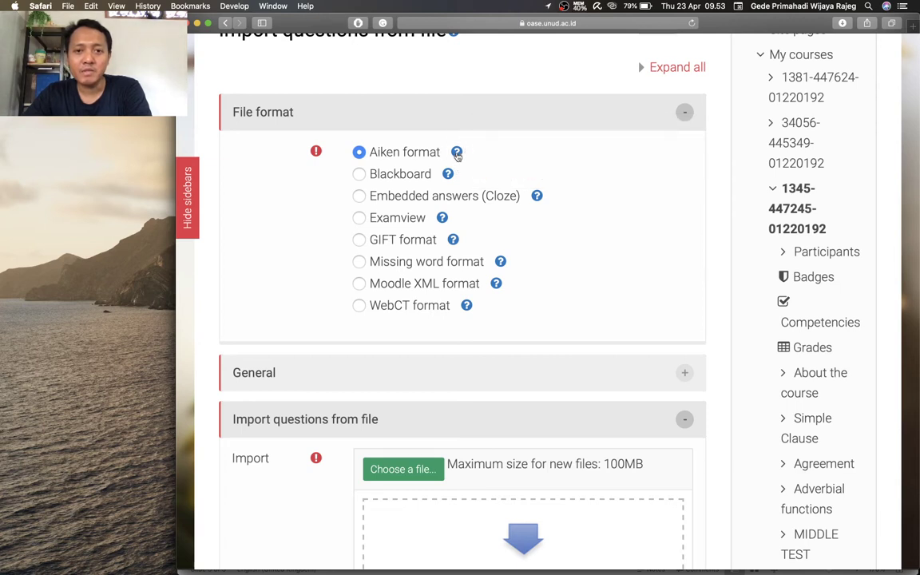
{"action": "left_click", "coordinate": [457, 154]}
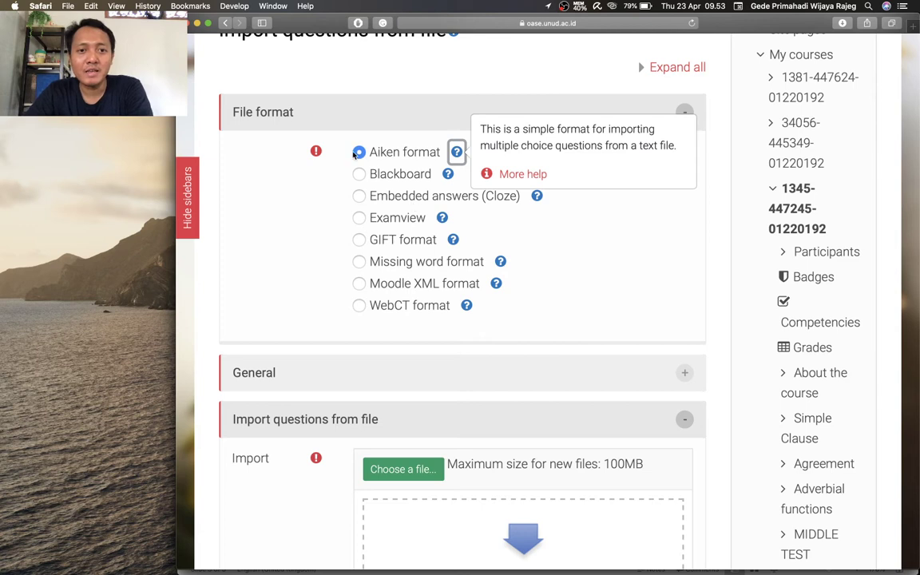
{"action": "left_click", "coordinate": [357, 156]}
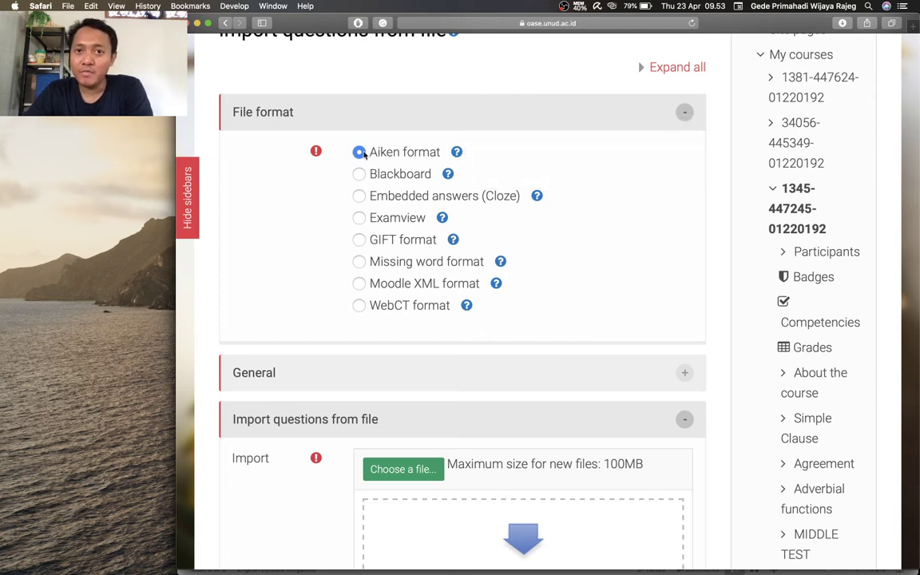
Step: Expand the general import settings and set the import category to "Relative clause contoh"
{"action": "scroll", "coordinate": [363, 154], "scroll_direction": "down", "scroll_amount": 2}
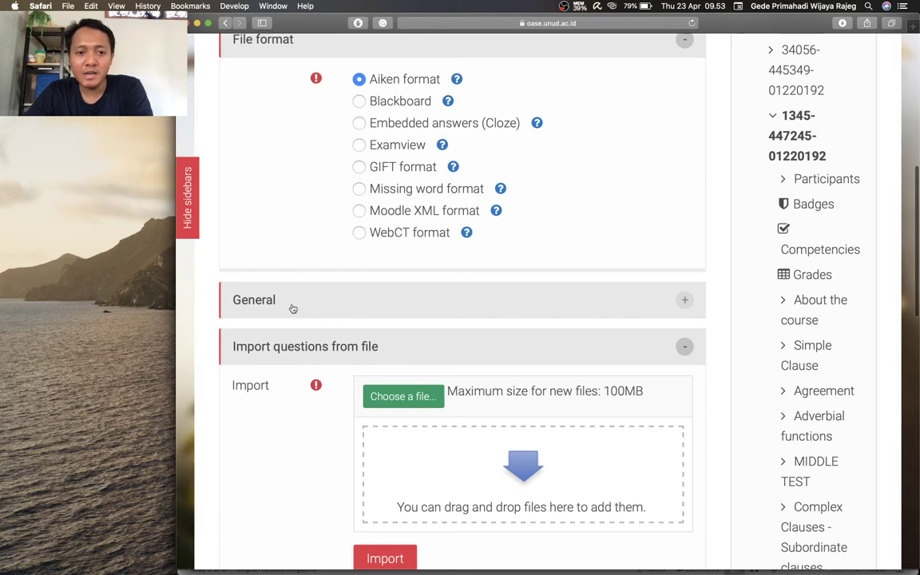
{"action": "left_click", "coordinate": [331, 303]}
{"action": "scroll", "coordinate": [331, 303], "scroll_direction": "down", "scroll_amount": 1}
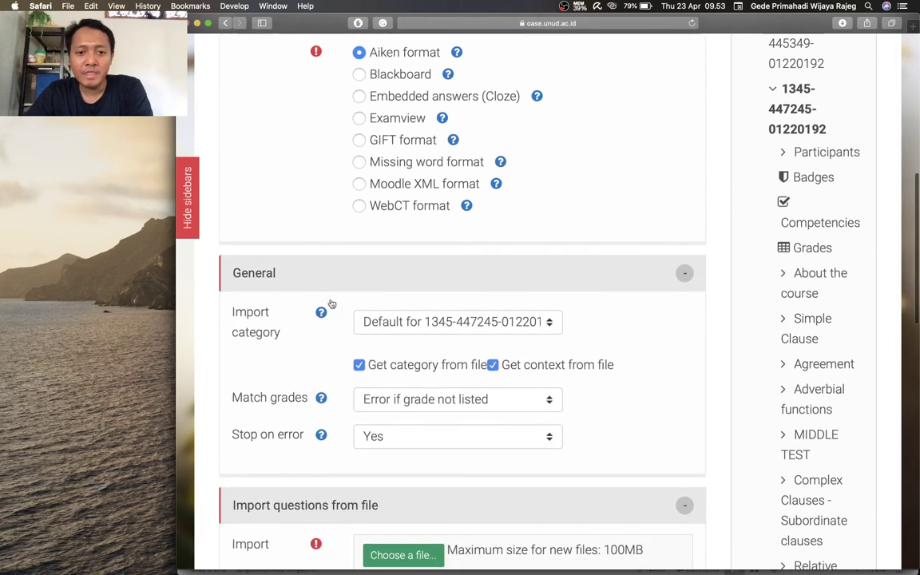
{"action": "scroll", "coordinate": [329, 303], "scroll_direction": "down", "scroll_amount": 2}
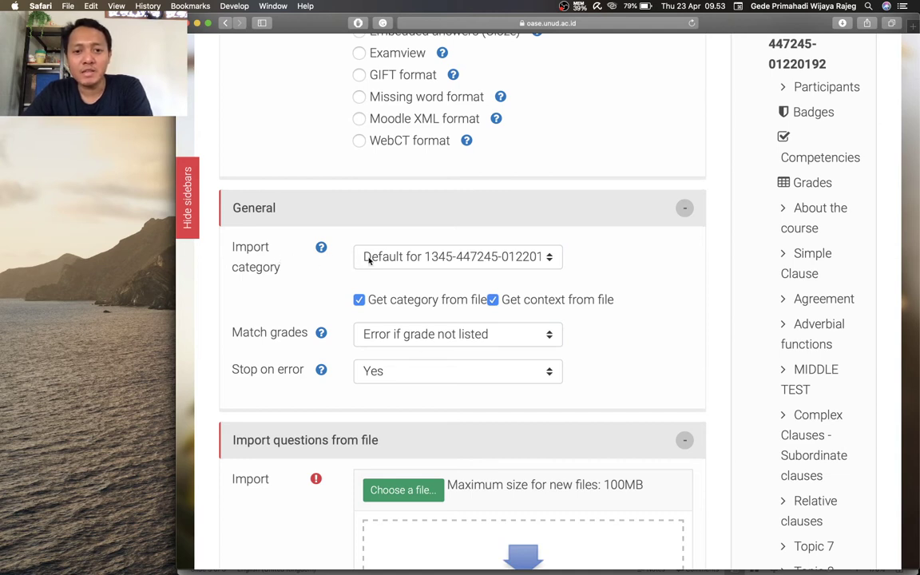
{"action": "scroll", "coordinate": [374, 260], "scroll_direction": "down", "scroll_amount": 1}
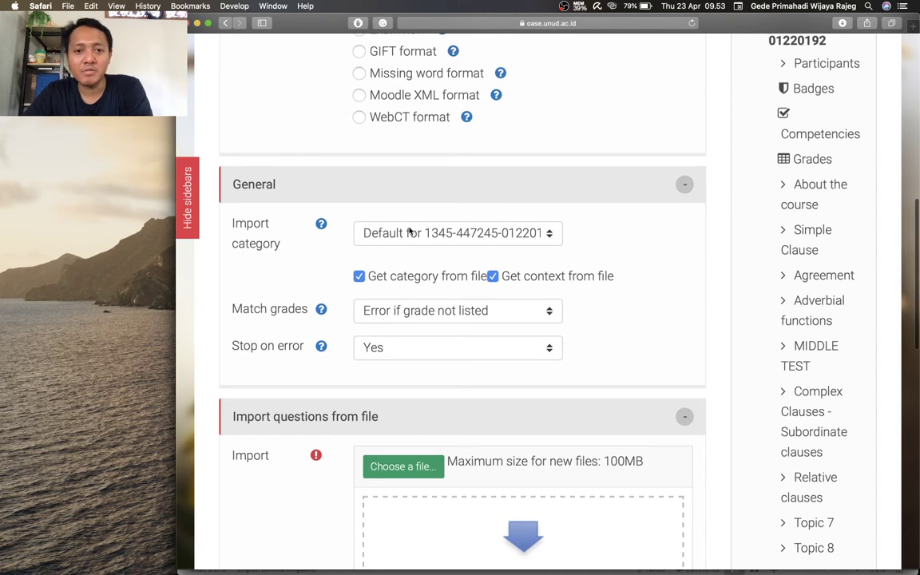
{"action": "left_click", "coordinate": [379, 232]}
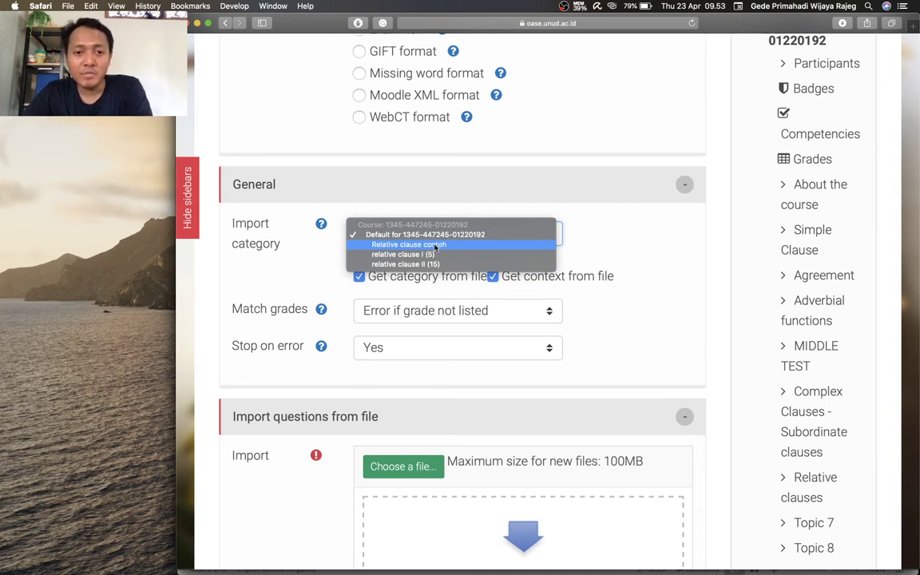
{"action": "left_click", "coordinate": [427, 246]}
Step: Upload the week 10 "relative-clause-quiz-part-I" text file from the Desktop as the file to import
{"action": "scroll", "coordinate": [427, 247], "scroll_direction": "down", "scroll_amount": 5}
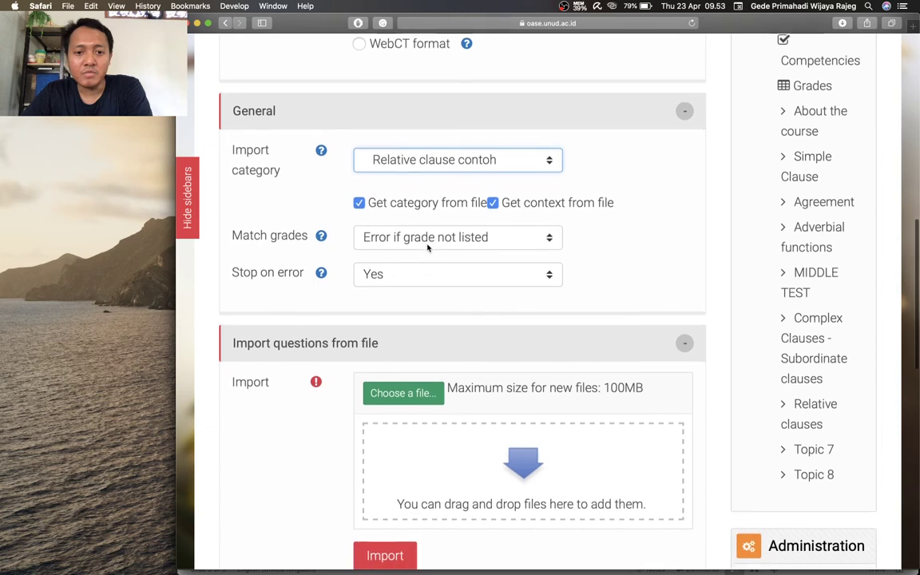
{"action": "scroll", "coordinate": [427, 248], "scroll_direction": "down", "scroll_amount": 2}
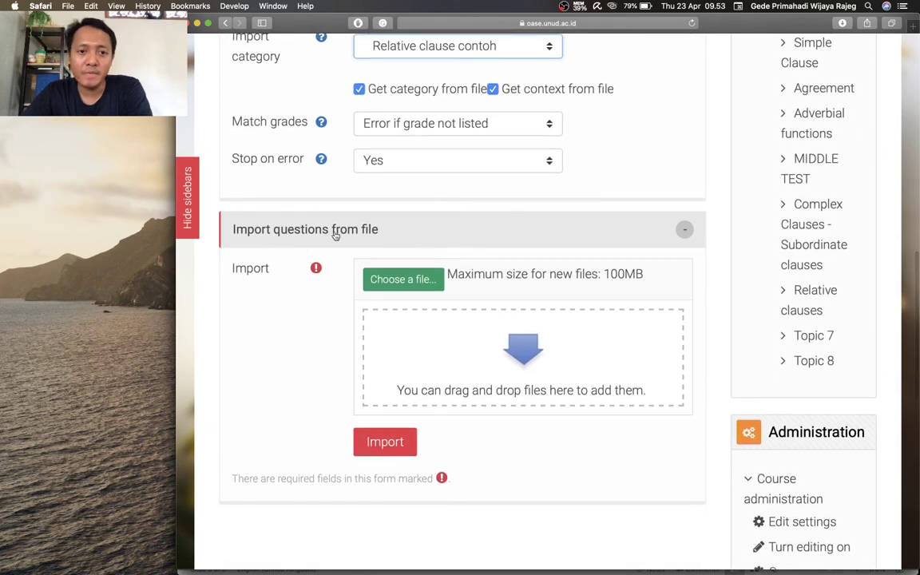
{"action": "scroll", "coordinate": [333, 274], "scroll_direction": "down", "scroll_amount": 1}
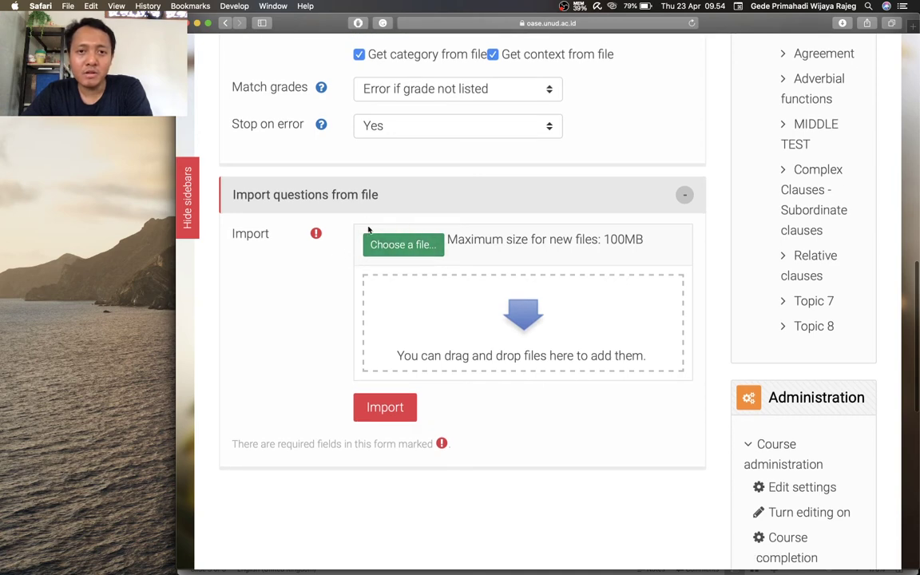
{"action": "left_click", "coordinate": [403, 245]}
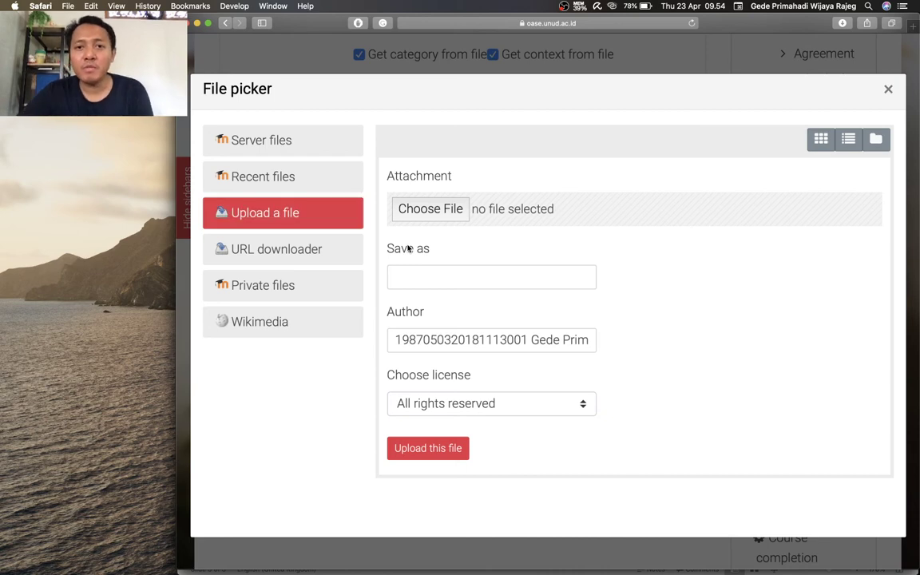
{"action": "left_click", "coordinate": [886, 87]}
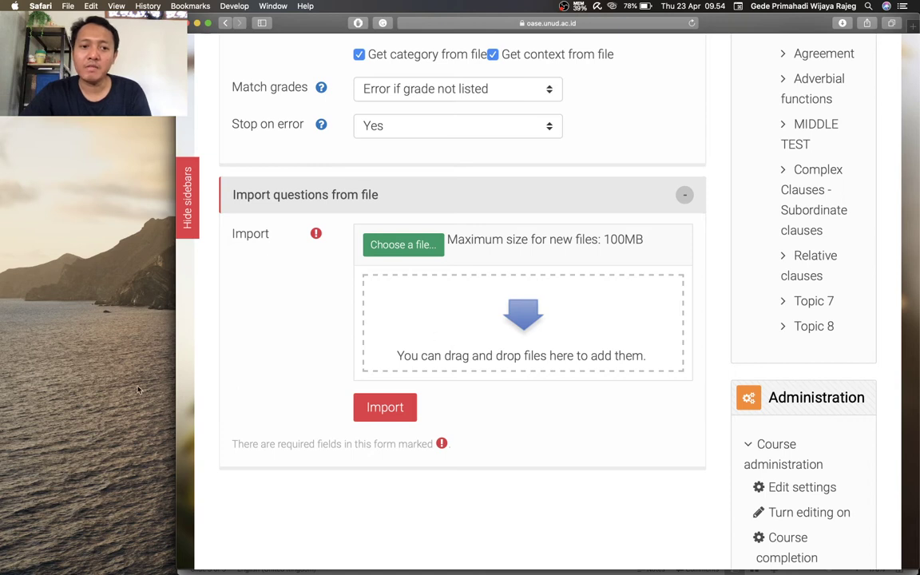
{"action": "left_click", "coordinate": [423, 250]}
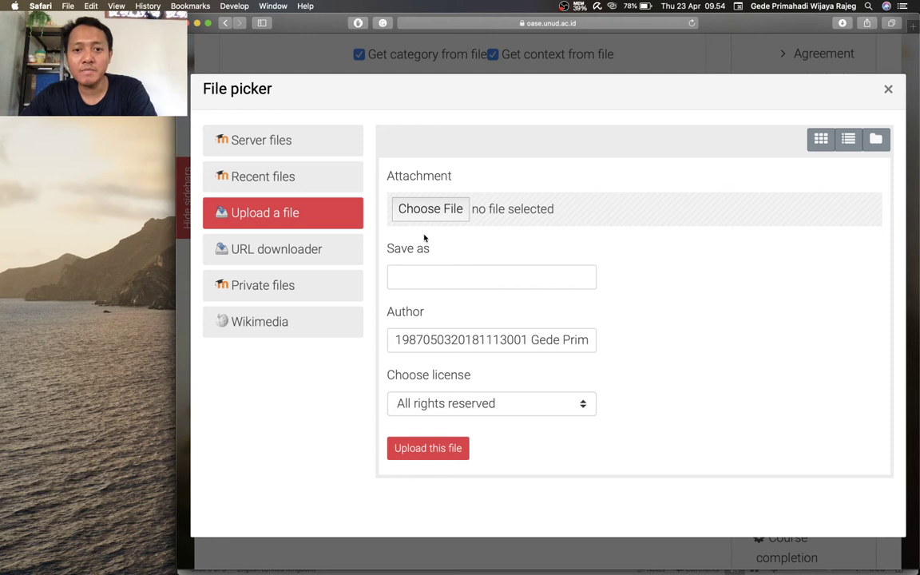
{"action": "left_click", "coordinate": [430, 209]}
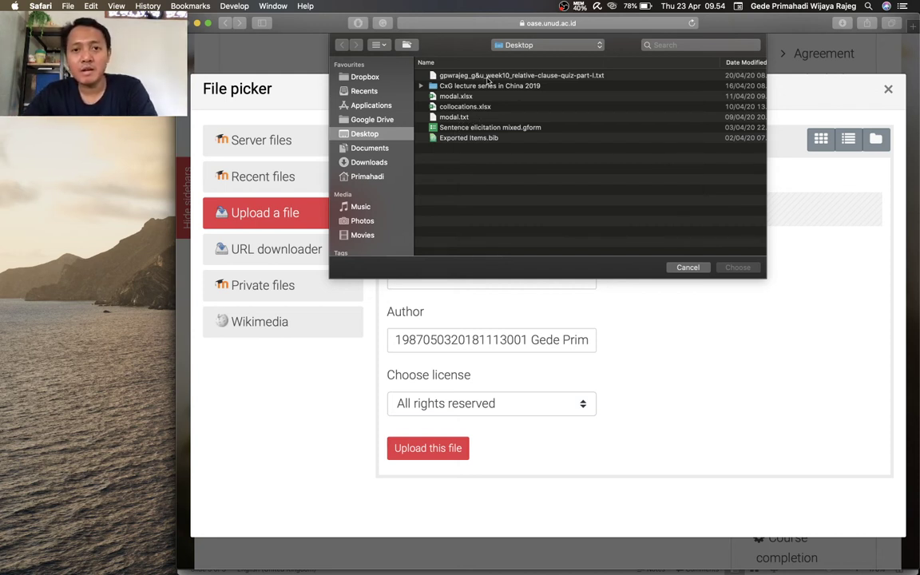
{"action": "left_click", "coordinate": [462, 75]}
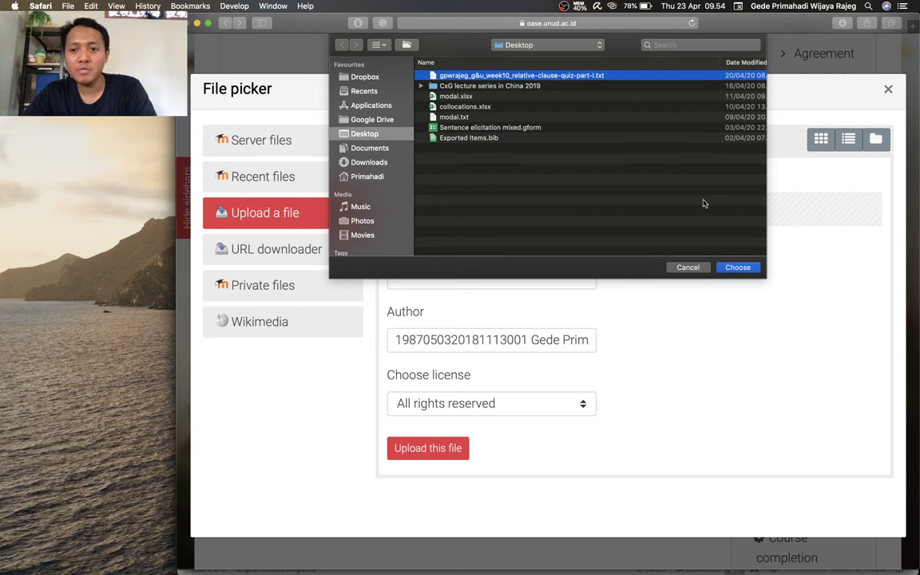
{"action": "left_click", "coordinate": [736, 268]}
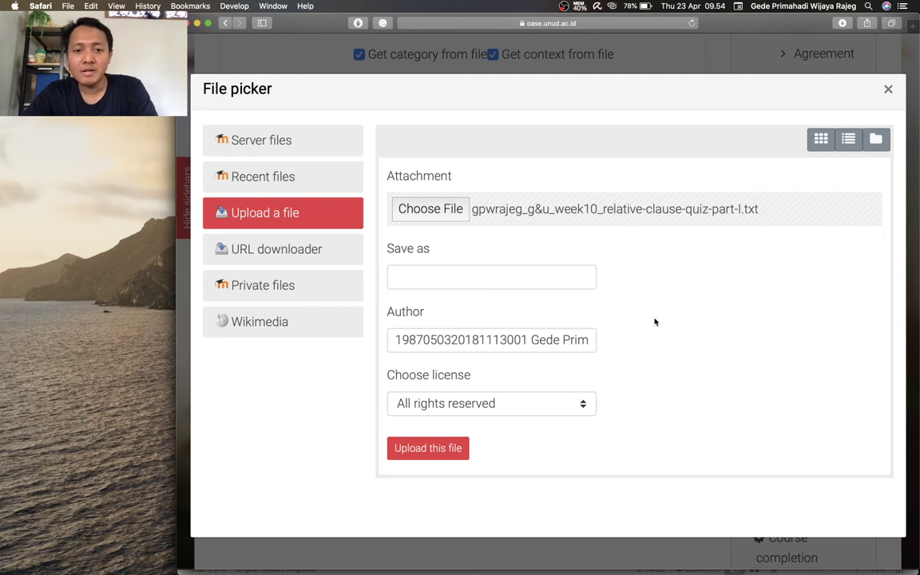
{"action": "left_click", "coordinate": [443, 449]}
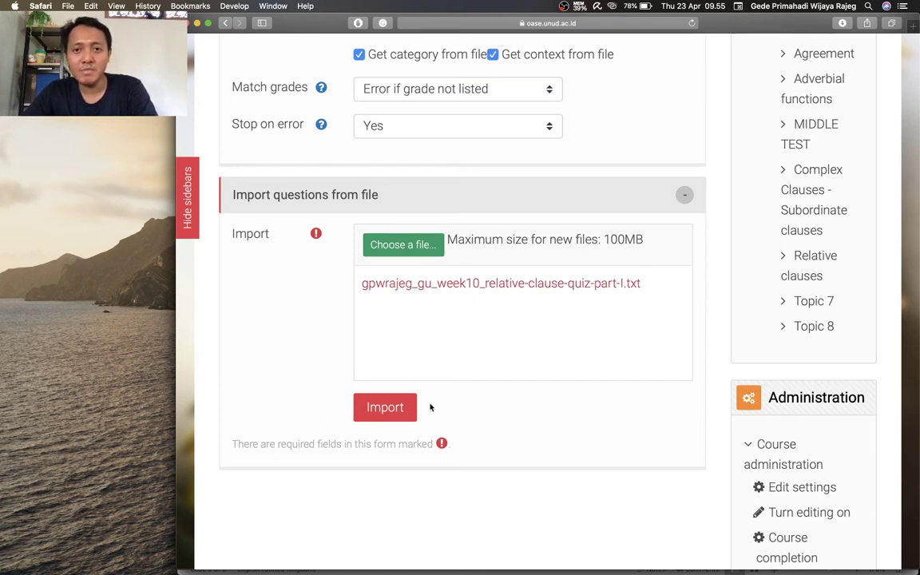
Step: Import the questions from the uploaded file and continue to the question bank
{"action": "left_click", "coordinate": [385, 409]}
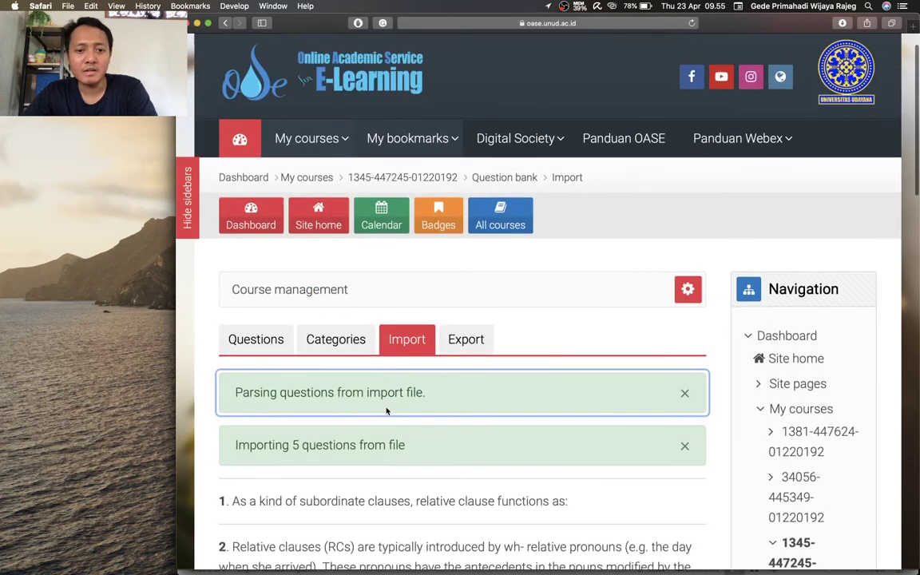
{"action": "scroll", "coordinate": [386, 411], "scroll_direction": "down", "scroll_amount": 5}
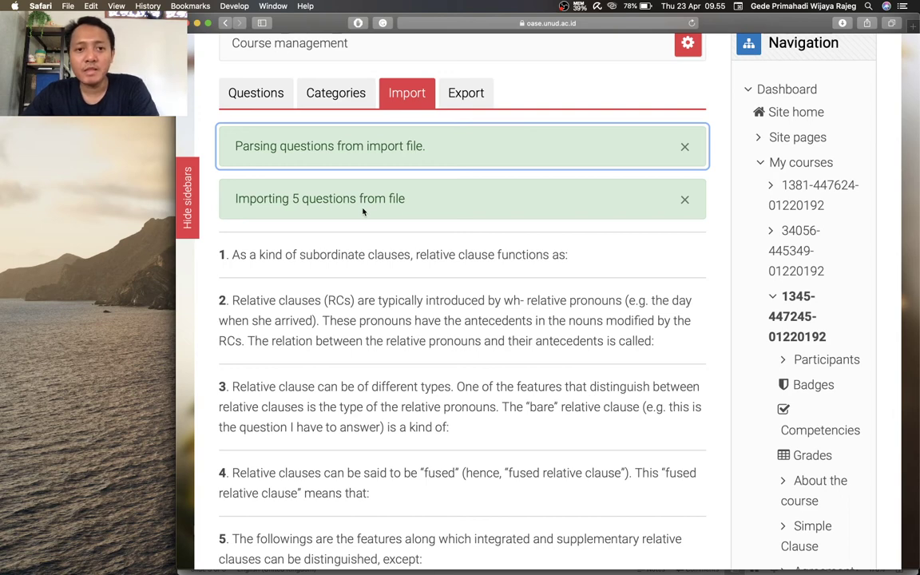
{"action": "scroll", "coordinate": [363, 211], "scroll_direction": "down", "scroll_amount": 3}
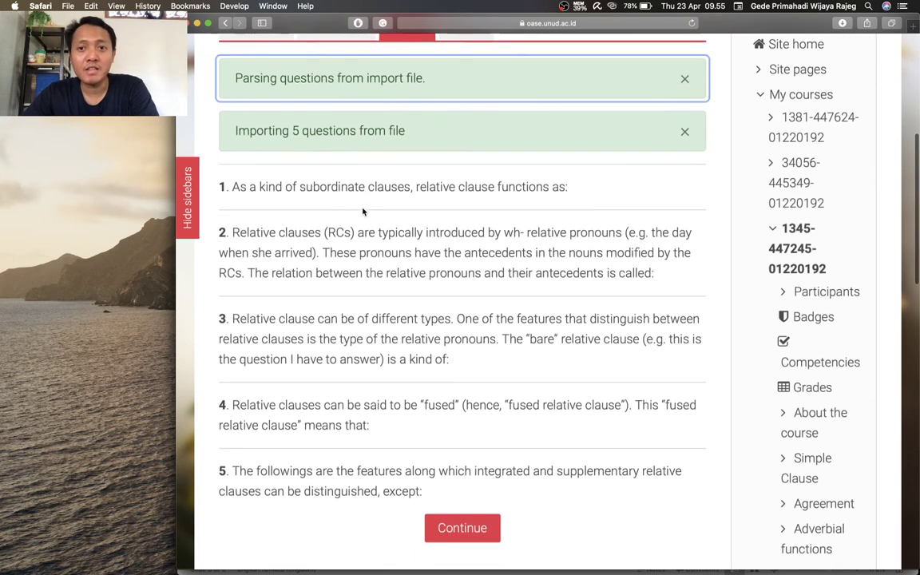
{"action": "scroll", "coordinate": [363, 211], "scroll_direction": "down", "scroll_amount": 2}
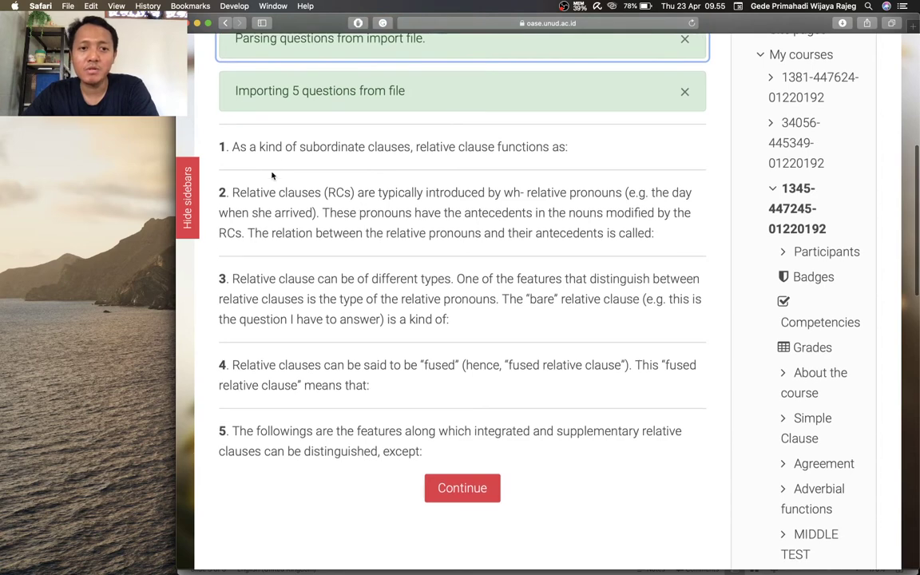
{"action": "scroll", "coordinate": [264, 403], "scroll_direction": "down", "scroll_amount": 3}
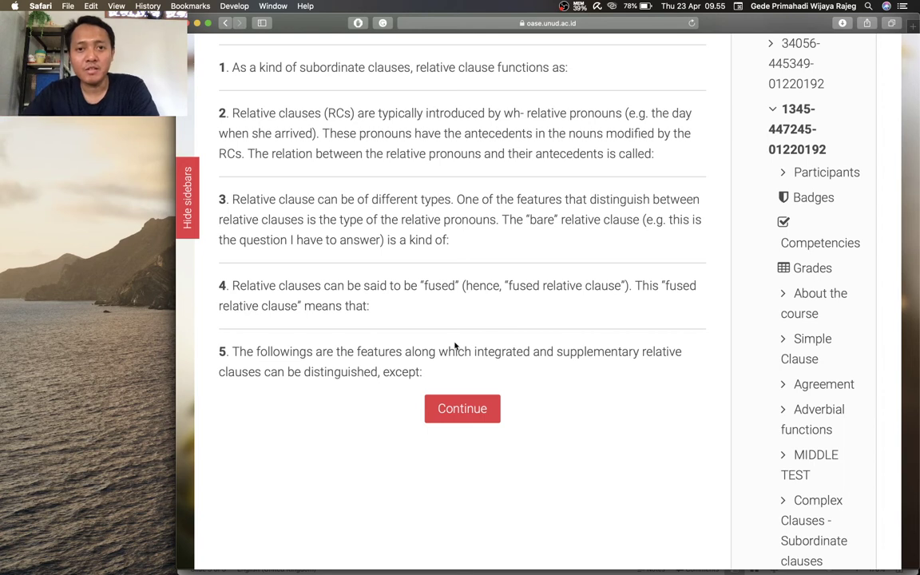
{"action": "left_click", "coordinate": [471, 414]}
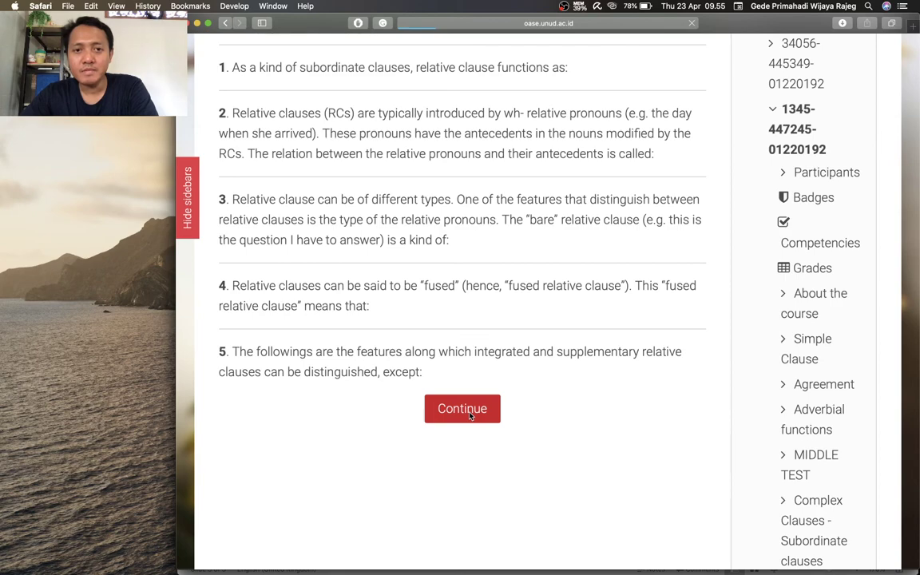
Step: Look through the imported questions listed in the "Relative clause contoh" category of the question bank
{"action": "scroll", "coordinate": [470, 416], "scroll_direction": "down", "scroll_amount": 5}
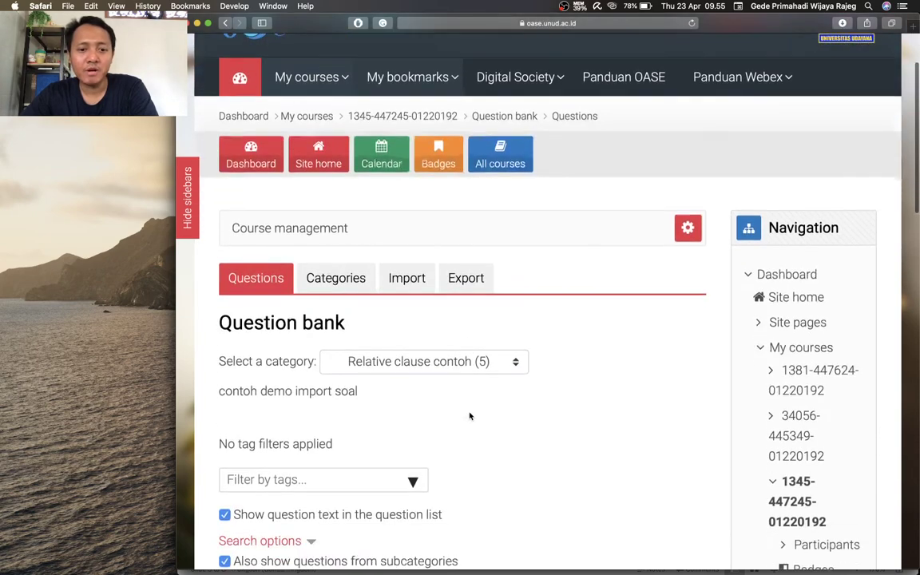
{"action": "scroll", "coordinate": [469, 415], "scroll_direction": "down", "scroll_amount": 7}
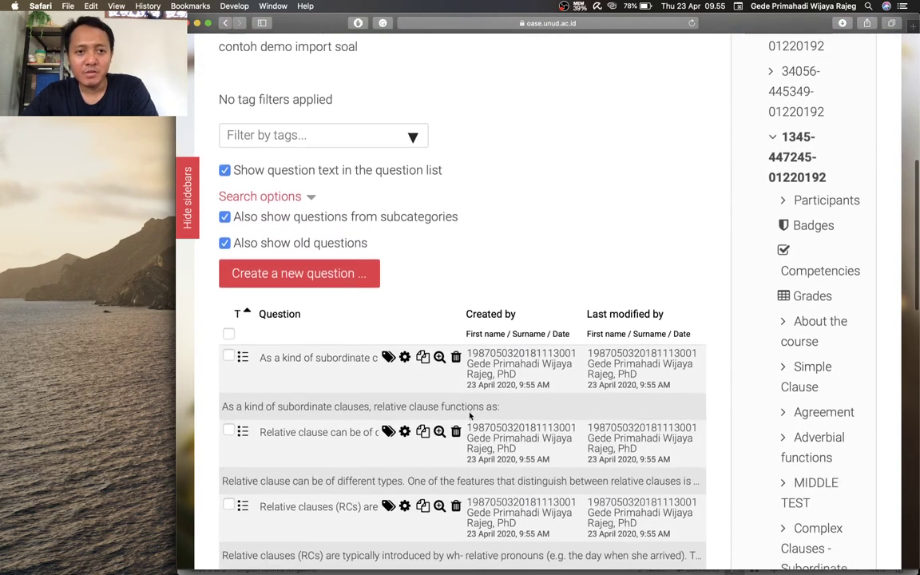
{"action": "scroll", "coordinate": [469, 415], "scroll_direction": "down", "scroll_amount": 2}
{"action": "scroll", "coordinate": [470, 416], "scroll_direction": "up", "scroll_amount": 8}
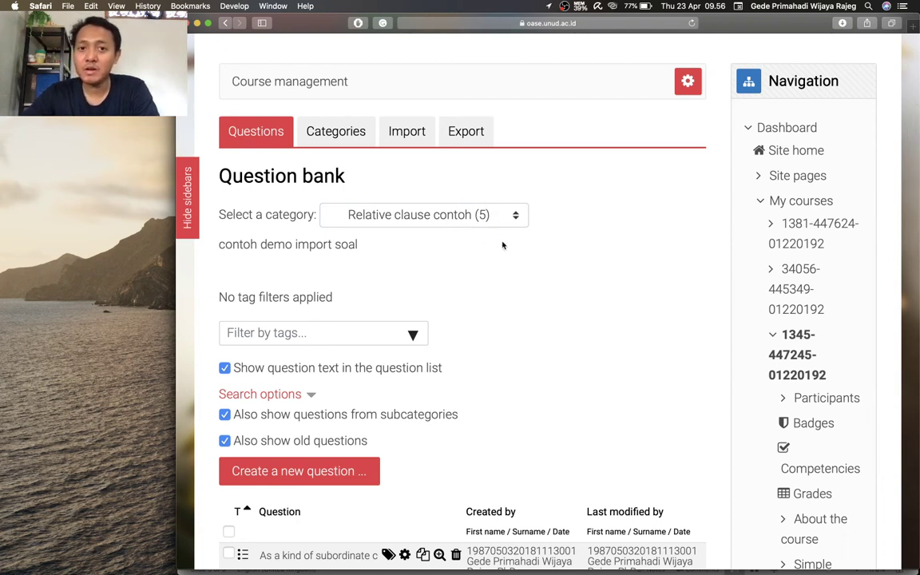
{"action": "scroll", "coordinate": [503, 245], "scroll_direction": "down", "scroll_amount": 10}
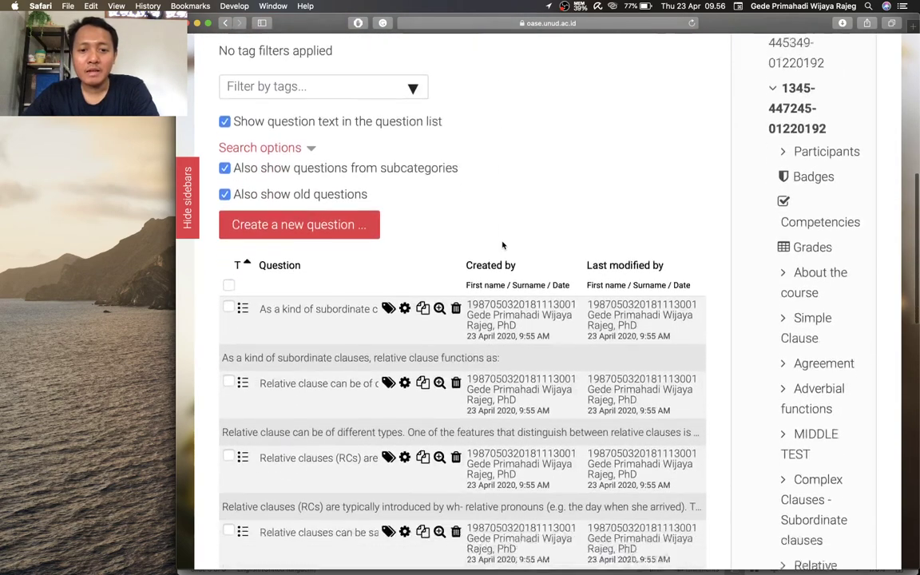
{"action": "scroll", "coordinate": [502, 245], "scroll_direction": "down", "scroll_amount": 3}
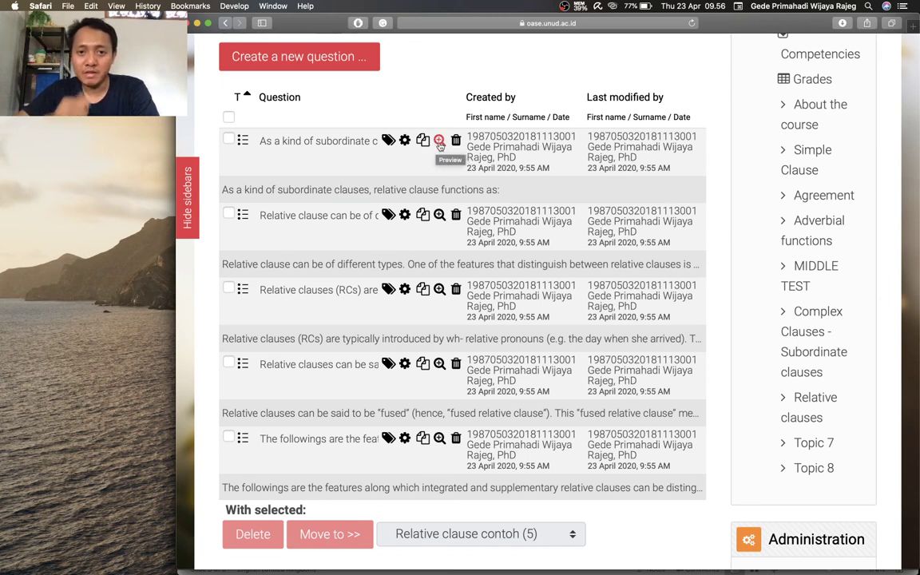
Step: Preview the question "As a kind of subordinate clauses, relative clause functions as:" with its answer options, and close the preview
{"action": "left_click", "coordinate": [440, 142]}
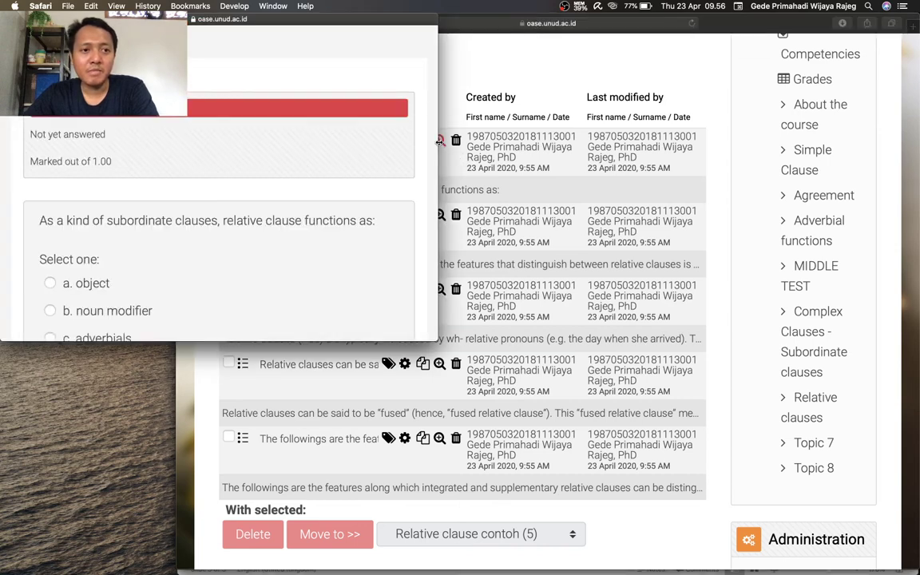
{"action": "scroll", "coordinate": [368, 210], "scroll_direction": "down", "scroll_amount": 3}
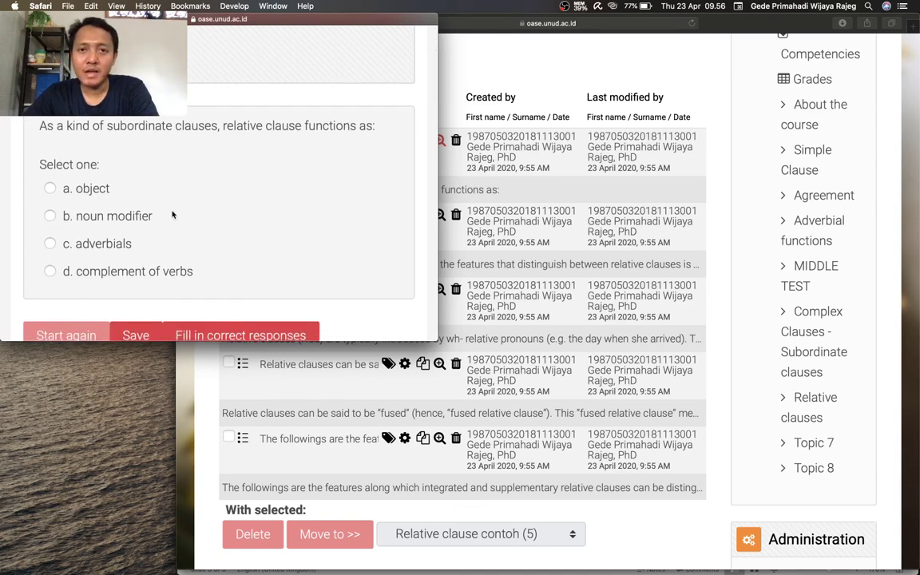
{"action": "scroll", "coordinate": [168, 210], "scroll_direction": "down", "scroll_amount": 2}
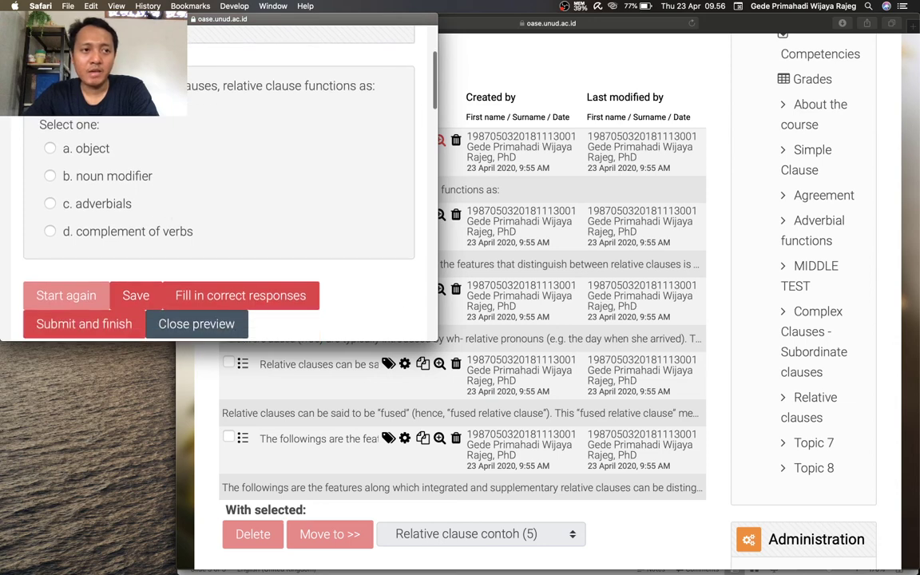
{"action": "left_click", "coordinate": [195, 323]}
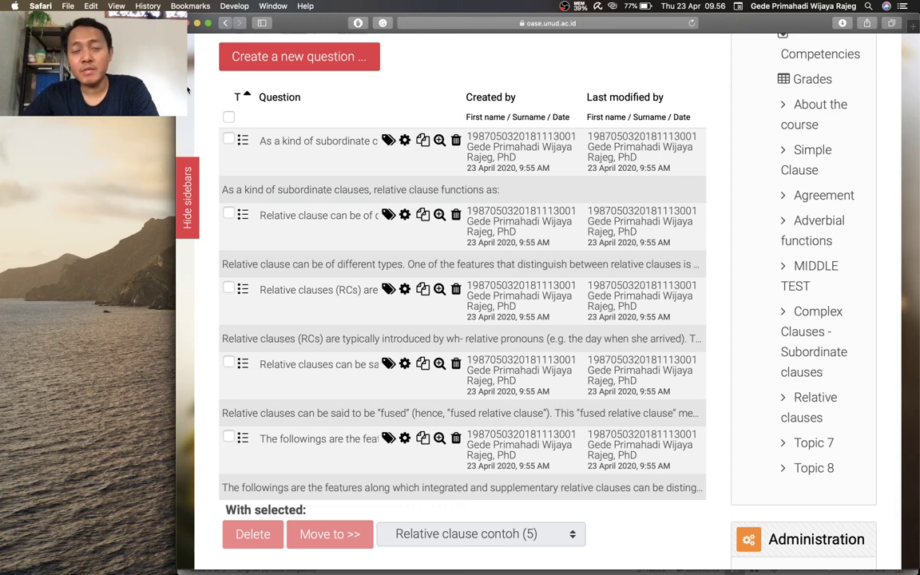
Step: Open the question "As a kind of subordinate clauses, relative clause functions as:" for editing and examine its category, text, default mark and general feedback
{"action": "left_click", "coordinate": [404, 142]}
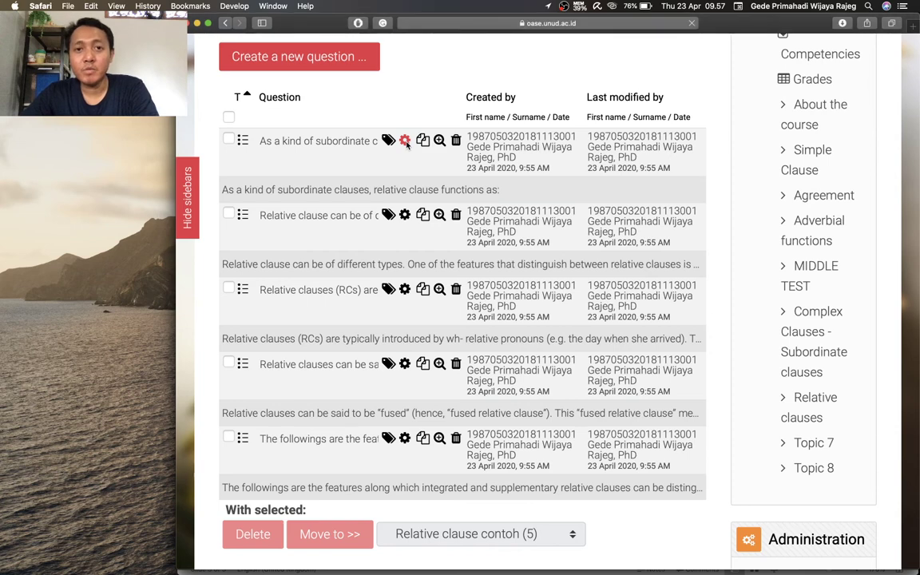
{"action": "scroll", "coordinate": [404, 168], "scroll_direction": "down", "scroll_amount": 3}
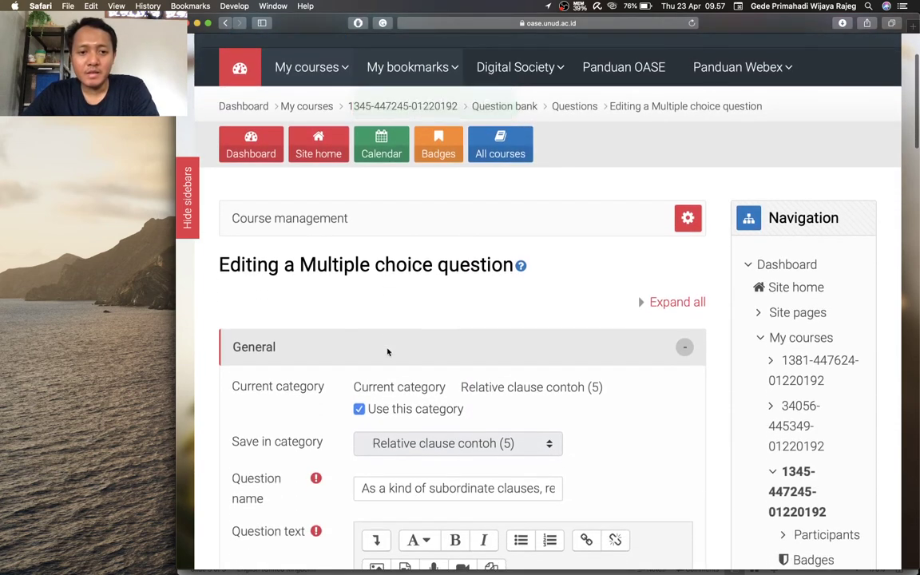
{"action": "scroll", "coordinate": [418, 286], "scroll_direction": "down", "scroll_amount": 10}
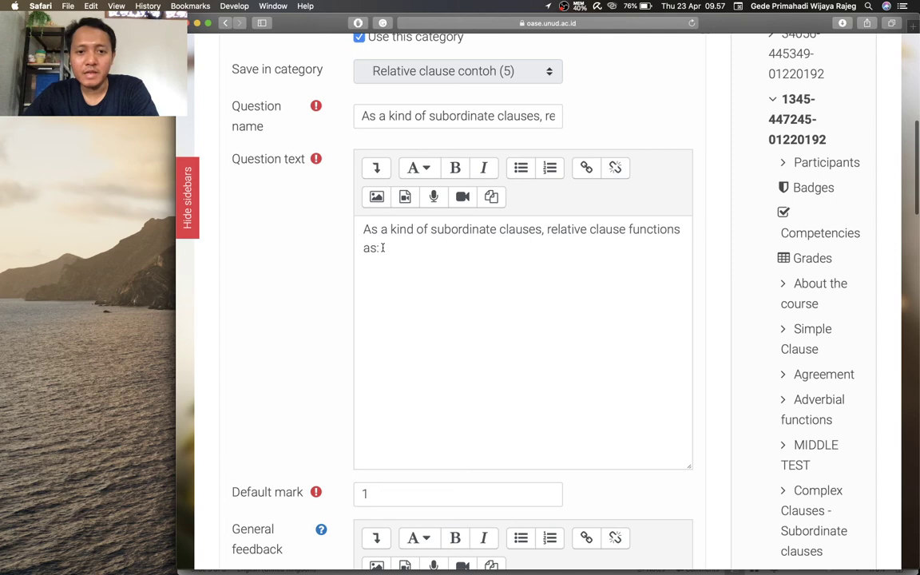
{"action": "scroll", "coordinate": [383, 248], "scroll_direction": "down", "scroll_amount": 1}
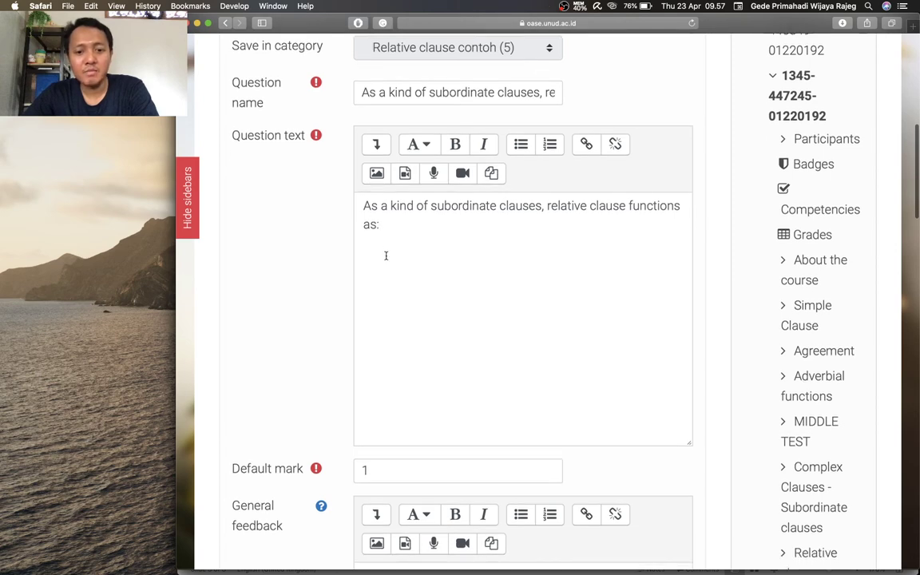
{"action": "scroll", "coordinate": [386, 256], "scroll_direction": "down", "scroll_amount": 5}
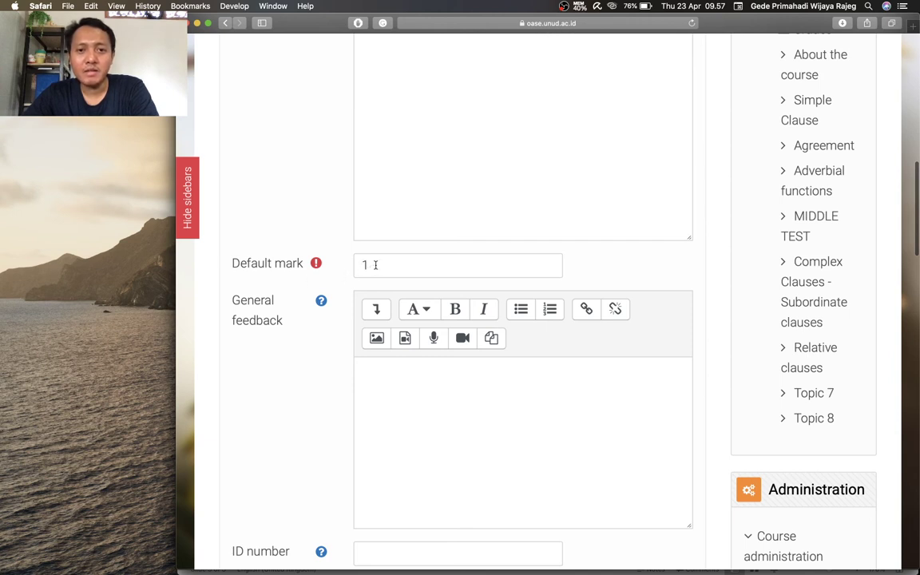
{"action": "scroll", "coordinate": [375, 264], "scroll_direction": "down", "scroll_amount": 1}
{"action": "scroll", "coordinate": [375, 264], "scroll_direction": "up", "scroll_amount": 1}
{"action": "scroll", "coordinate": [376, 264], "scroll_direction": "down", "scroll_amount": 3}
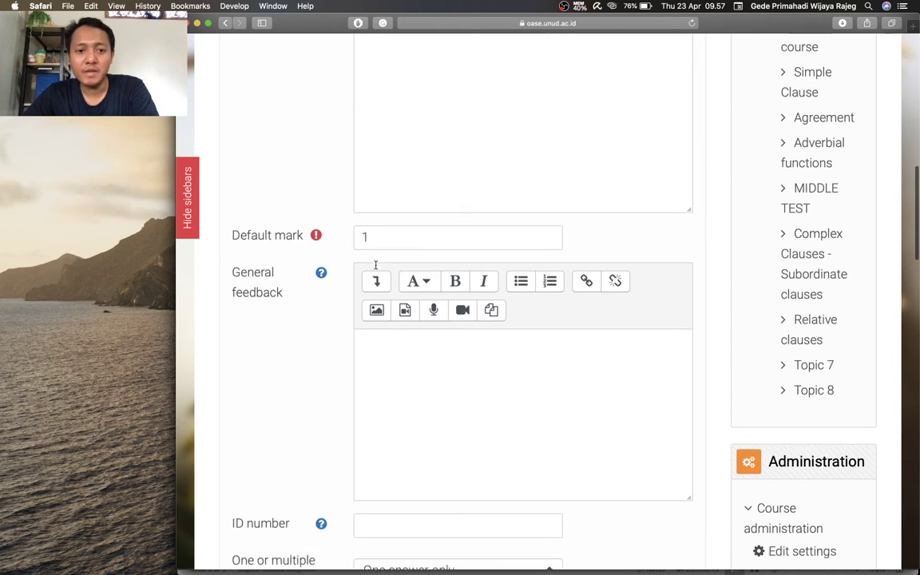
{"action": "scroll", "coordinate": [375, 265], "scroll_direction": "down", "scroll_amount": 1}
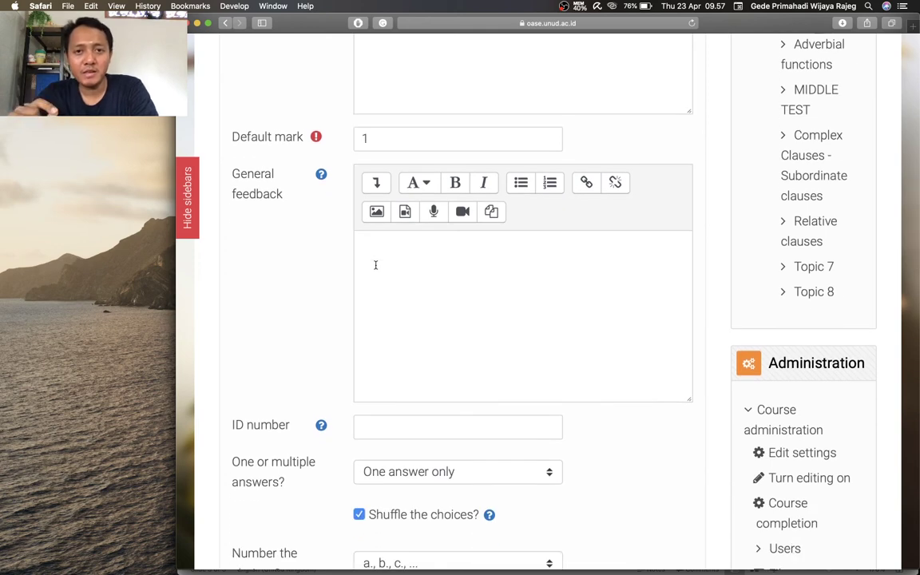
Step: Examine the question's answer choices and the grade assigned to each one
{"action": "scroll", "coordinate": [376, 264], "scroll_direction": "down", "scroll_amount": 15}
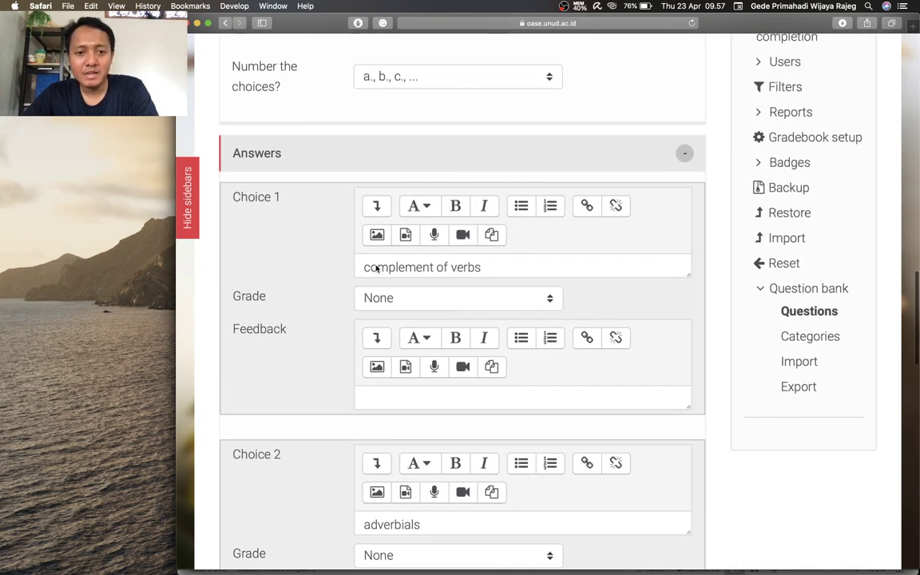
{"action": "scroll", "coordinate": [406, 294], "scroll_direction": "down", "scroll_amount": 10}
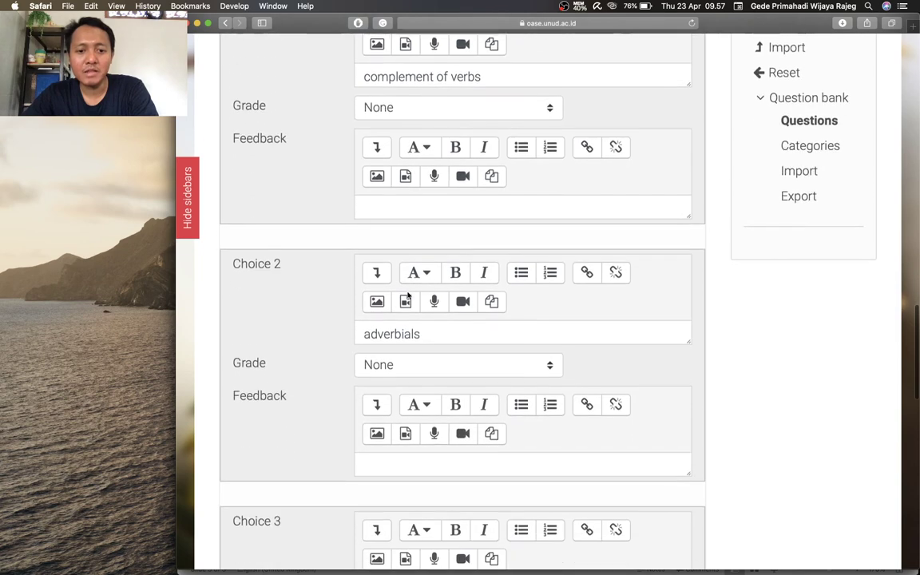
{"action": "scroll", "coordinate": [408, 295], "scroll_direction": "down", "scroll_amount": 7}
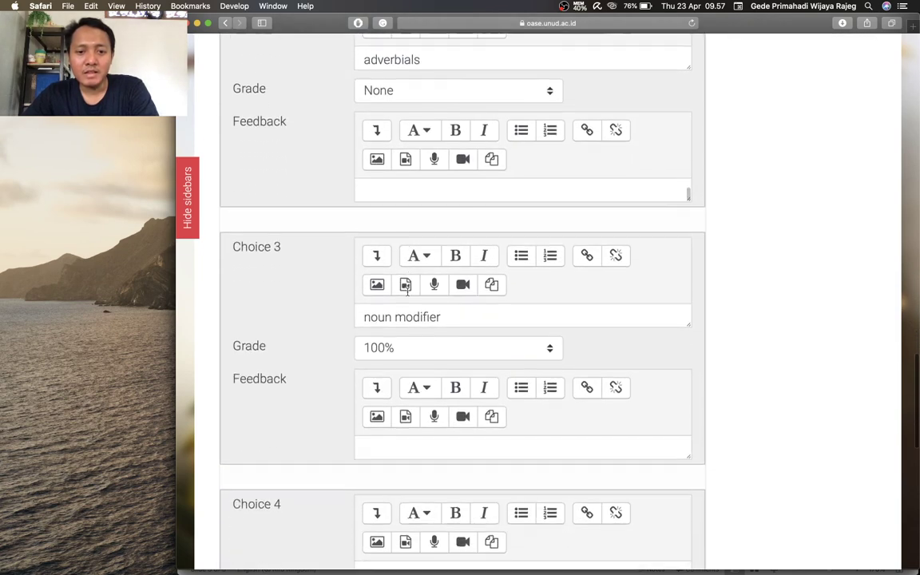
{"action": "scroll", "coordinate": [408, 295], "scroll_direction": "down", "scroll_amount": 3}
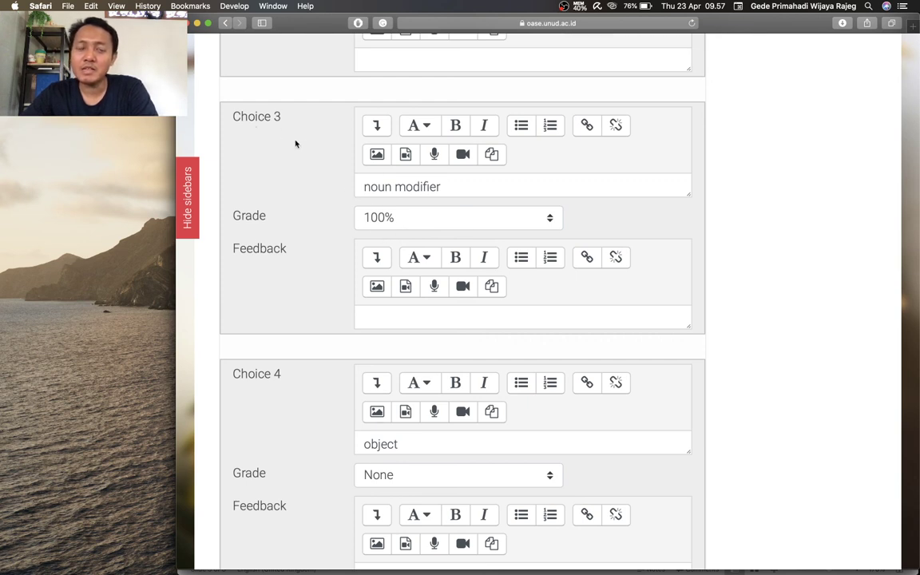
Step: Recheck the question's answer options and default mark, and review its name and category in the general settings
{"action": "scroll", "coordinate": [295, 143], "scroll_direction": "up", "scroll_amount": 10}
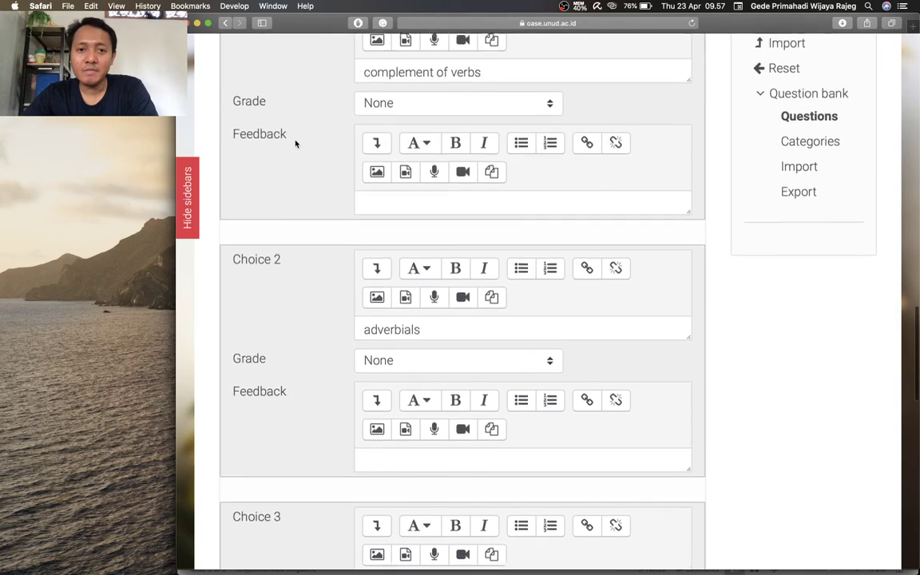
{"action": "scroll", "coordinate": [295, 143], "scroll_direction": "up", "scroll_amount": 10}
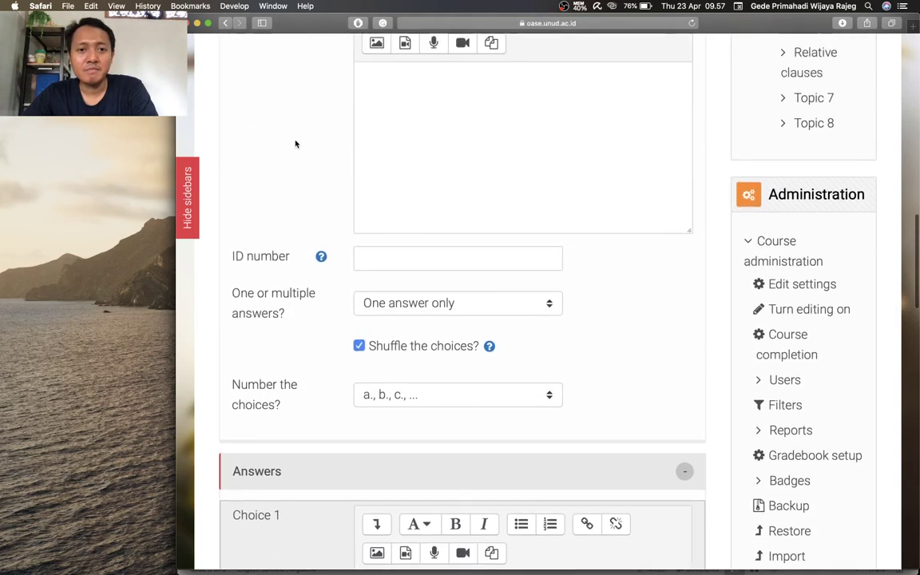
{"action": "scroll", "coordinate": [294, 143], "scroll_direction": "up", "scroll_amount": 5}
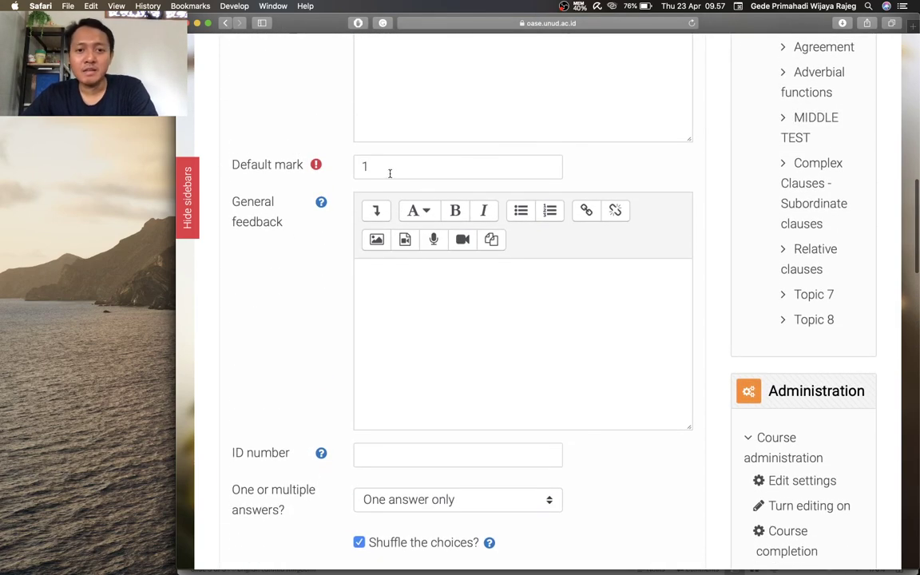
{"action": "left_click_drag", "start_coordinate": [382, 168], "coordinate": [350, 168]}
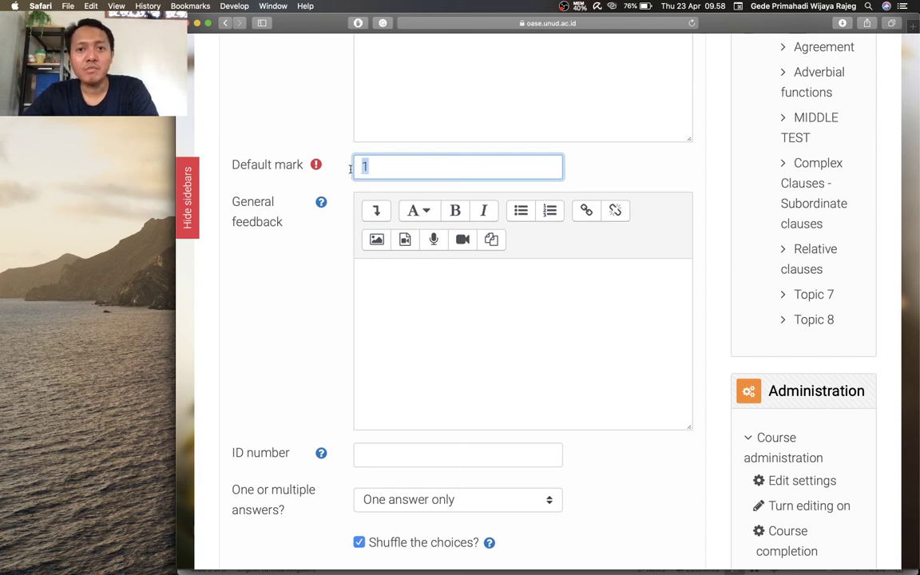
{"action": "scroll", "coordinate": [350, 168], "scroll_direction": "up", "scroll_amount": 10}
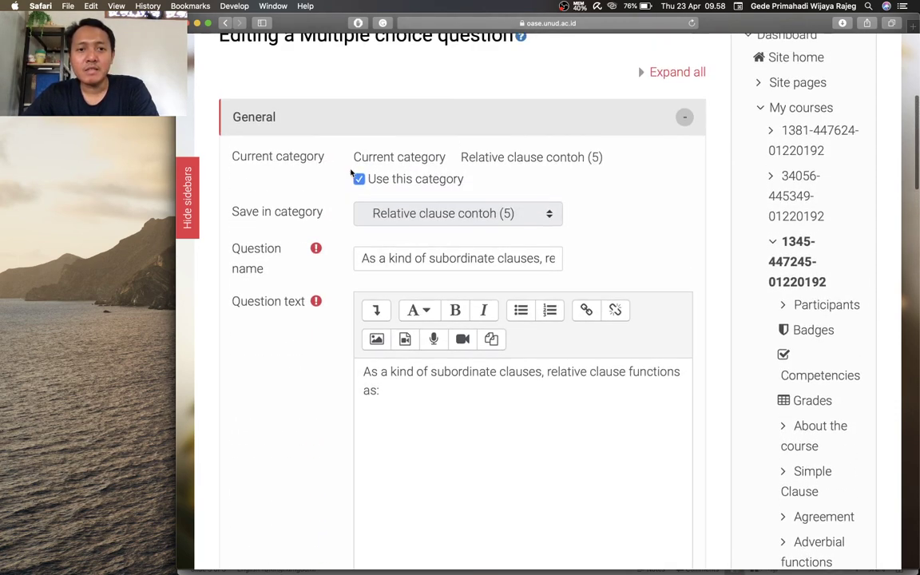
{"action": "scroll", "coordinate": [350, 174], "scroll_direction": "up", "scroll_amount": 4}
Step: Look through the rest of the question's editing form and return to the question bank without saving changes
{"action": "scroll", "coordinate": [350, 175], "scroll_direction": "down", "scroll_amount": 10}
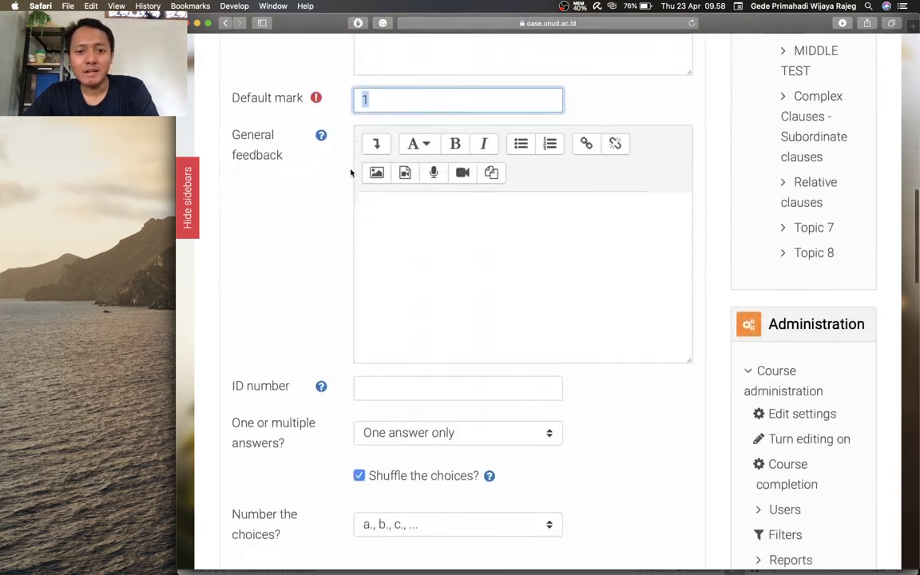
{"action": "scroll", "coordinate": [349, 172], "scroll_direction": "down", "scroll_amount": 15}
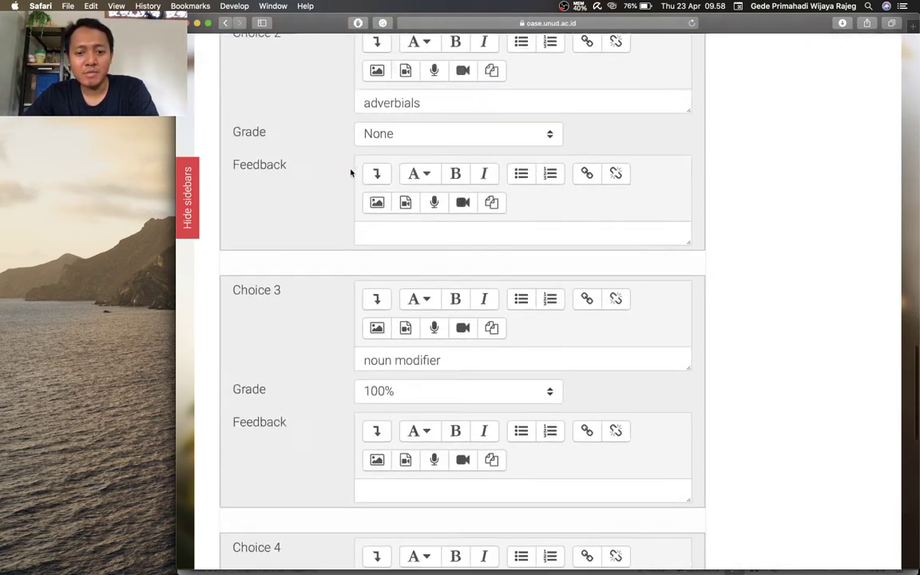
{"action": "scroll", "coordinate": [349, 172], "scroll_direction": "down", "scroll_amount": 15}
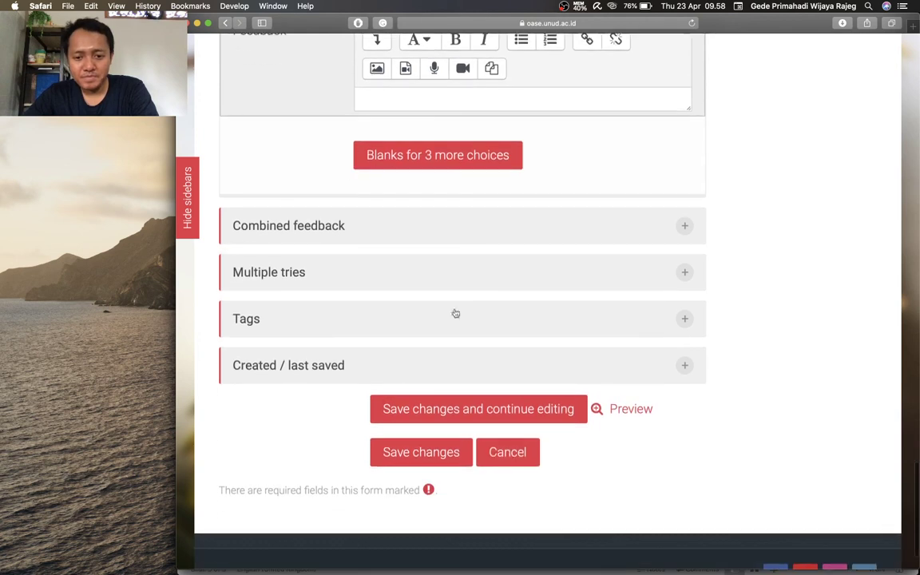
{"action": "left_click", "coordinate": [513, 454]}
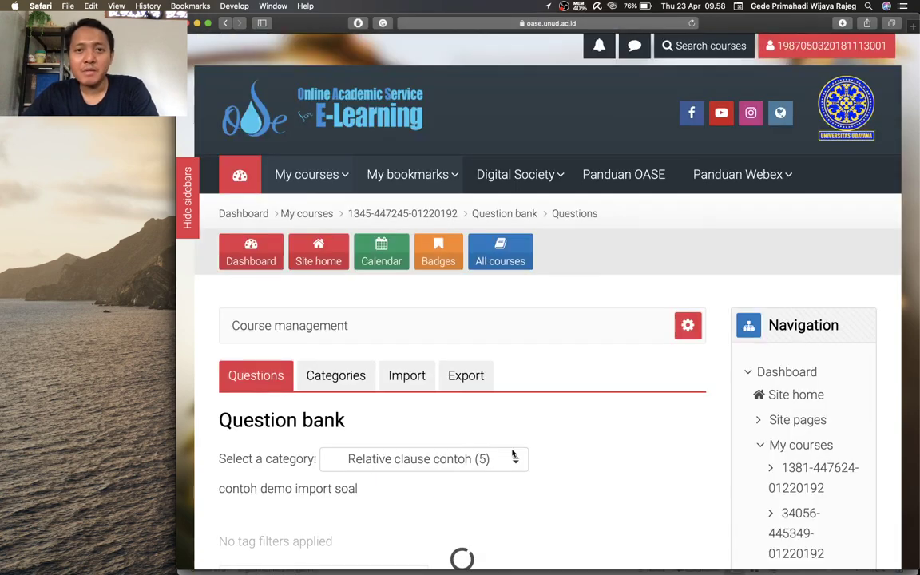
{"action": "scroll", "coordinate": [514, 454], "scroll_direction": "down", "scroll_amount": 2}
{"action": "scroll", "coordinate": [512, 452], "scroll_direction": "down", "scroll_amount": 4}
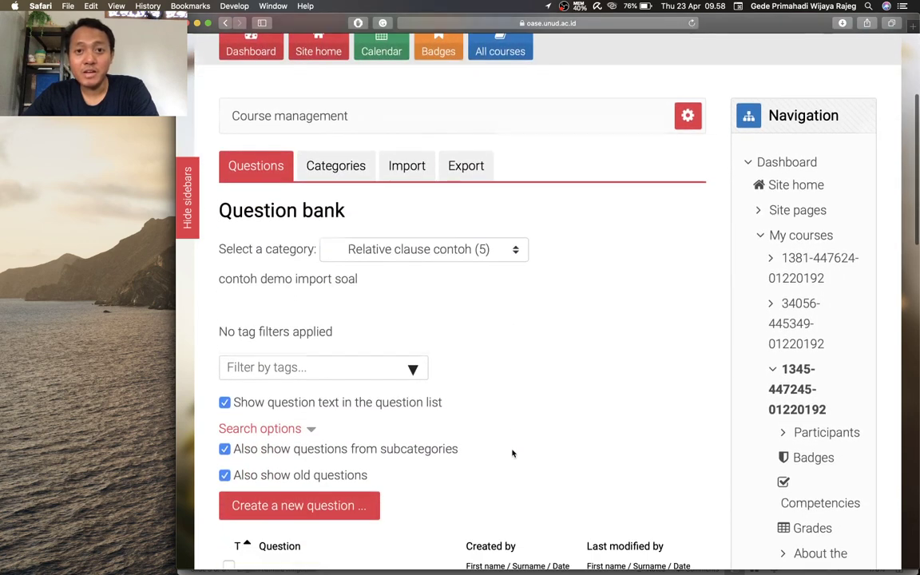
{"action": "scroll", "coordinate": [511, 452], "scroll_direction": "up", "scroll_amount": 5}
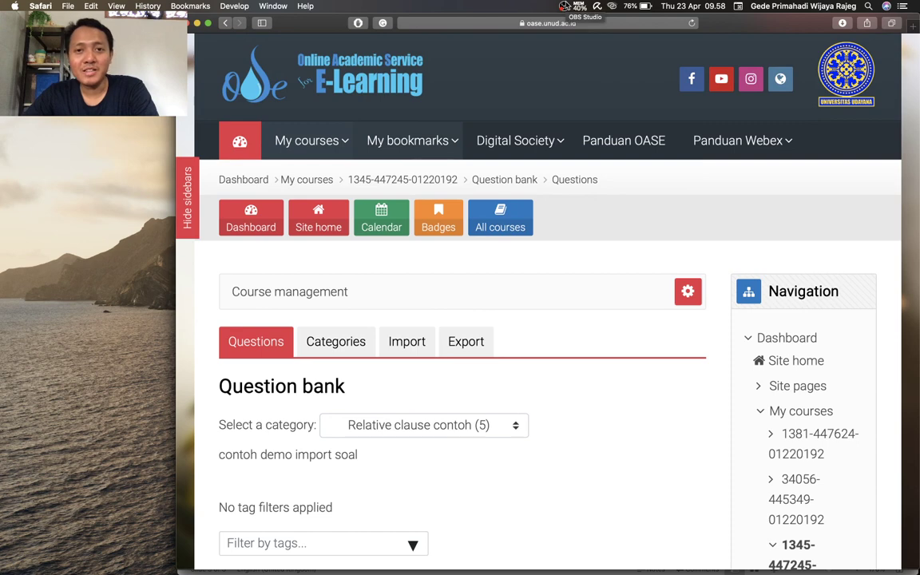
{"action": "left_click", "coordinate": [565, 6]}
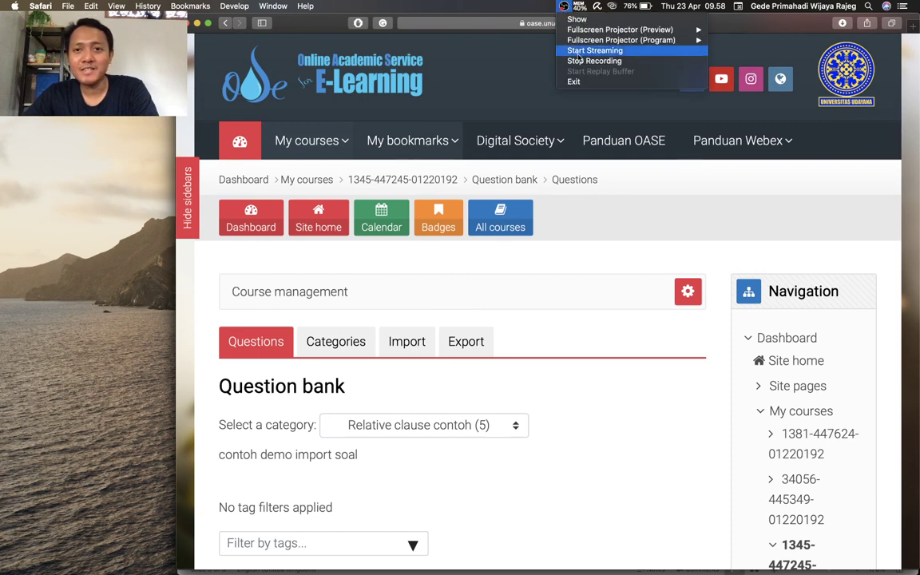